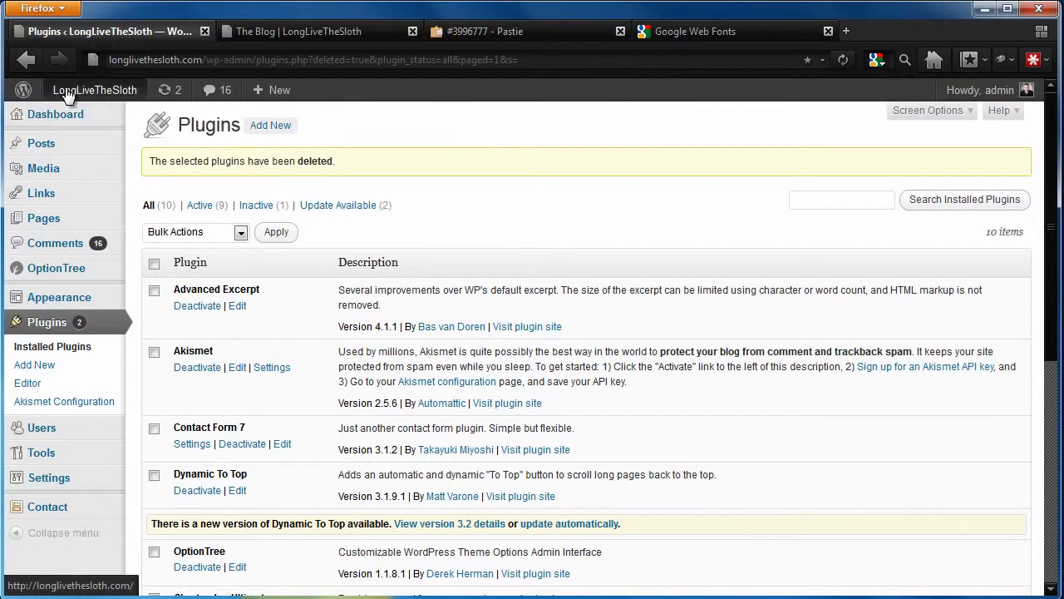
- Search the new-plugin directory for "WP Google Fonts"
mouse_move(68, 156)
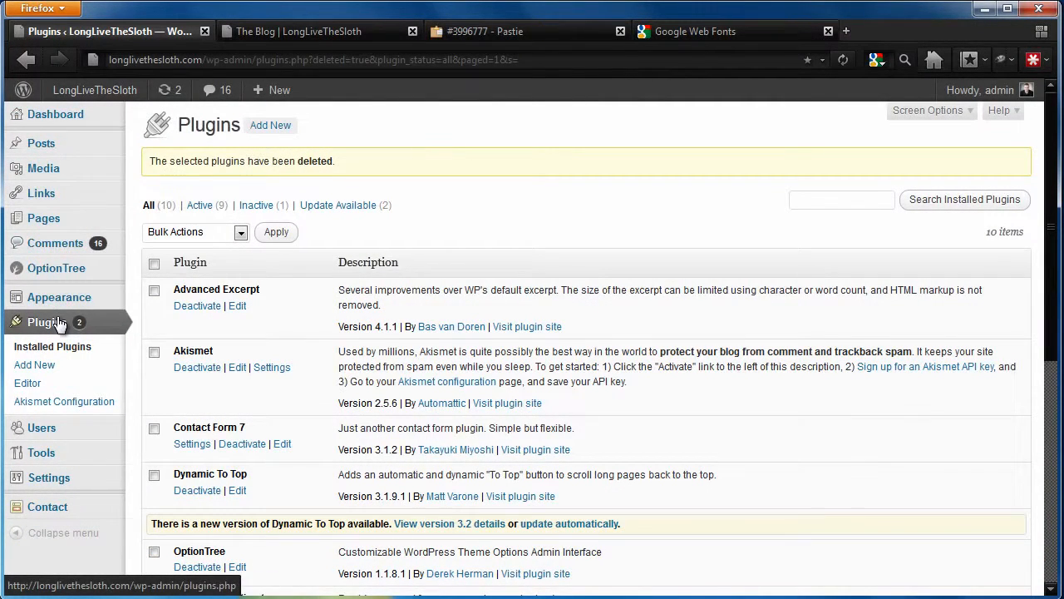
left_click(267, 131)
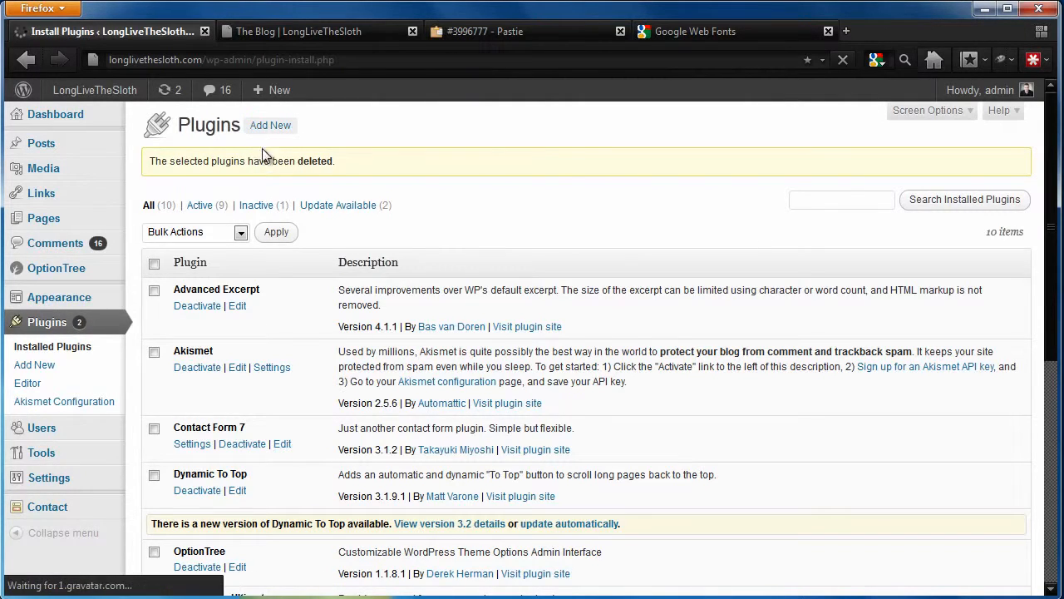
left_click(251, 274)
type("WP Google Fonts")
key("BackSpace")
key("BackSpace")
key("BackSpace")
key("BackSpace")
key("BackSpace")
key("BackSpace")
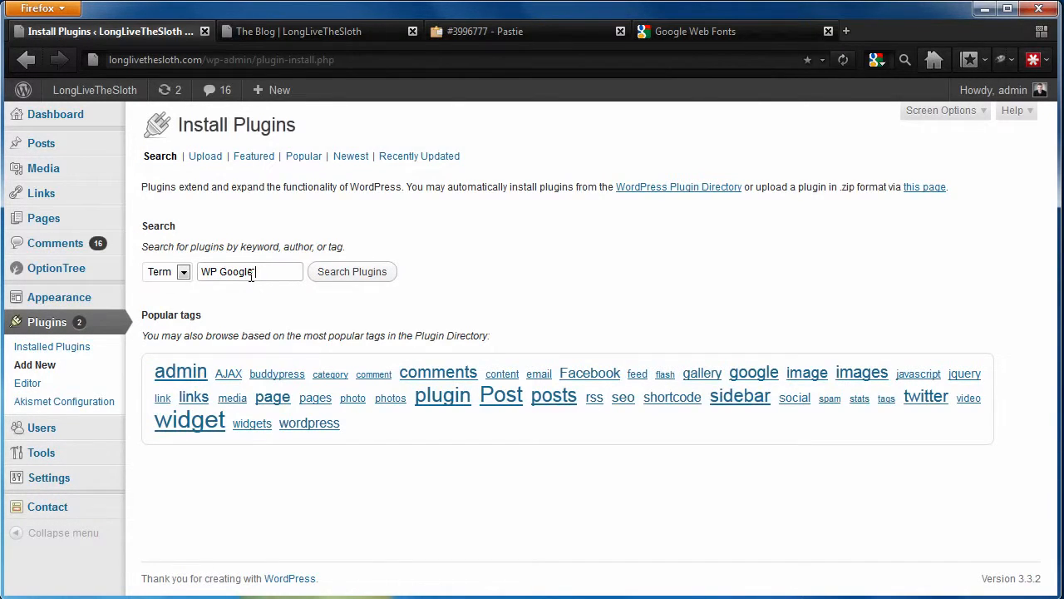
type("Fonts")
key("Return")
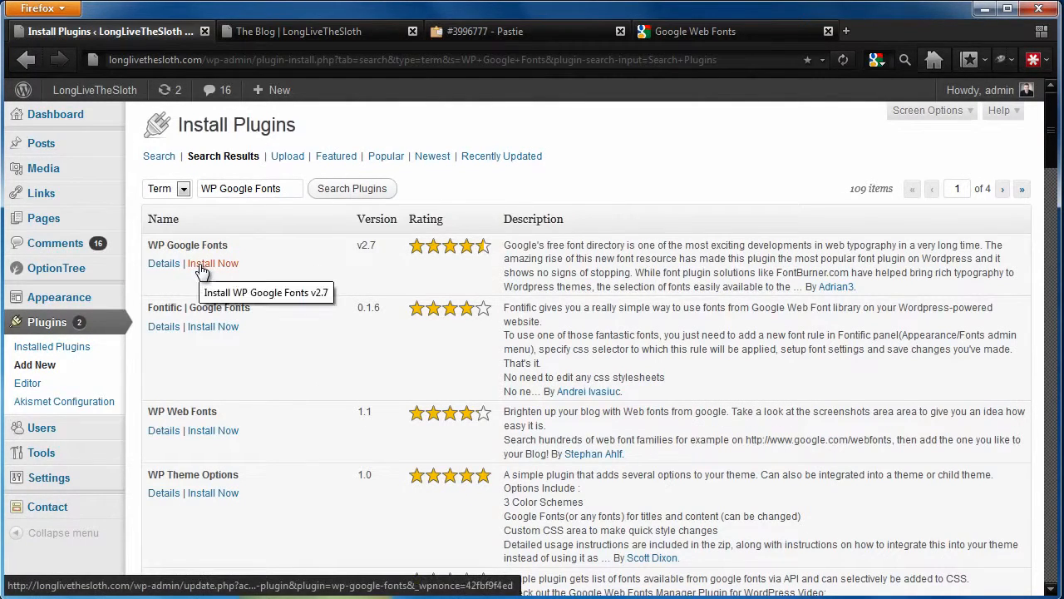
- Install the WP Google Fonts v2.7 plugin and activate it
left_click(201, 264)
left_click(517, 297)
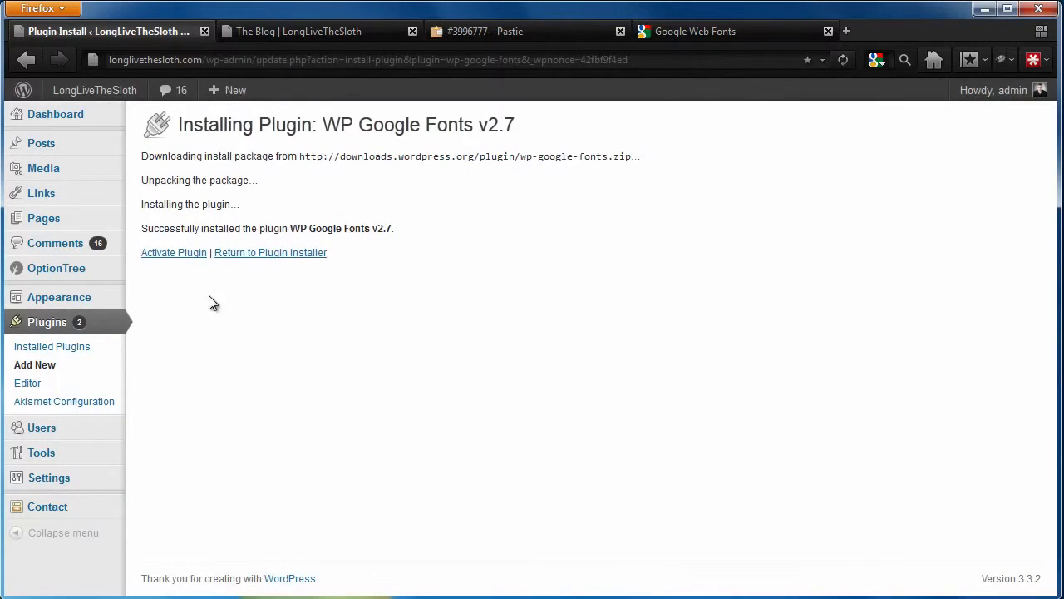
left_click(186, 258)
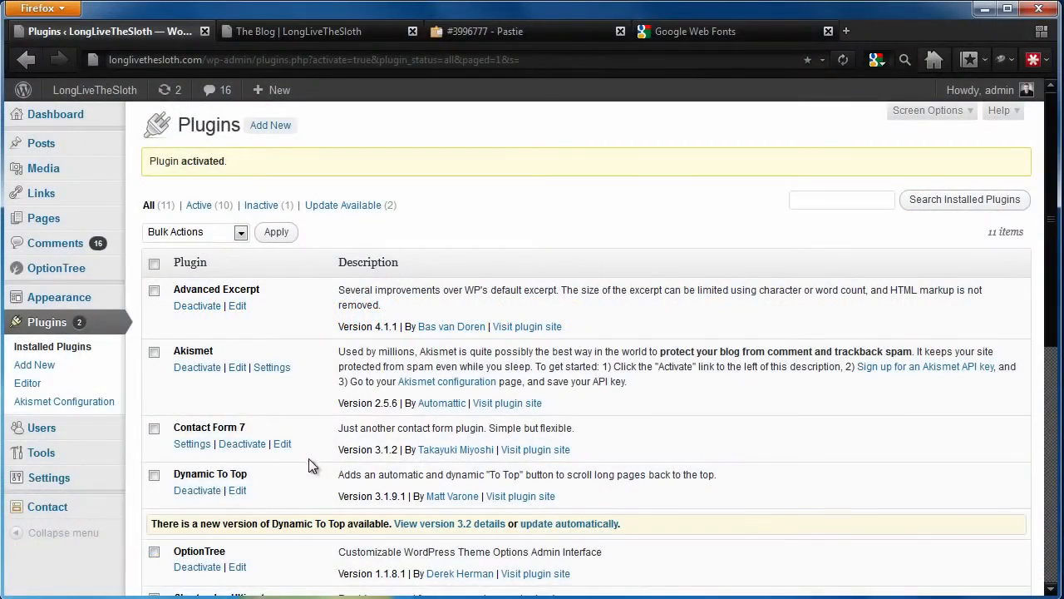
- Open the Google Fonts settings page and look through its font option sections down to Font 6
mouse_move(64, 479)
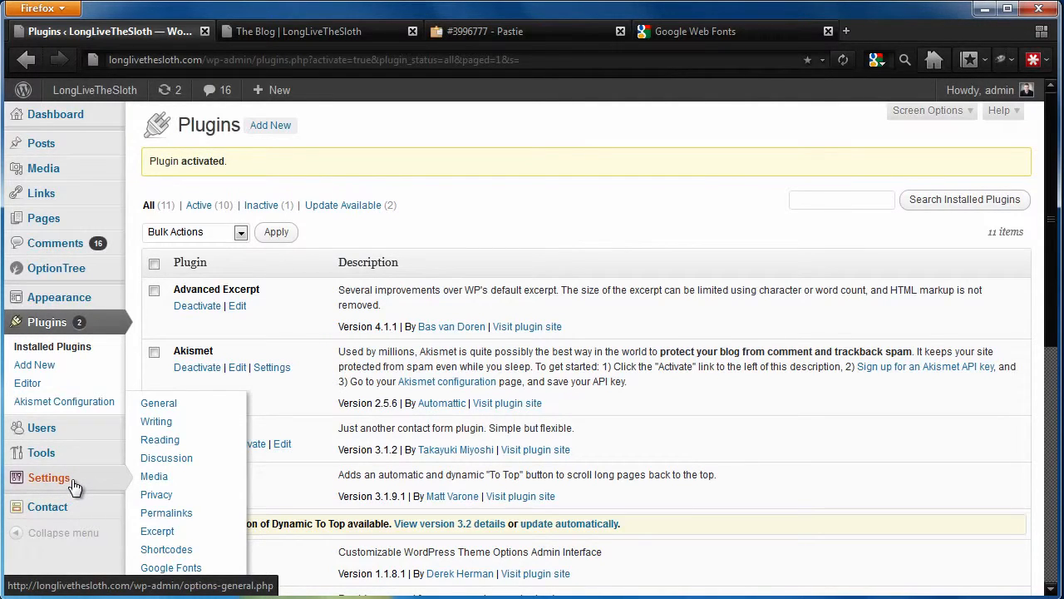
left_click(186, 569)
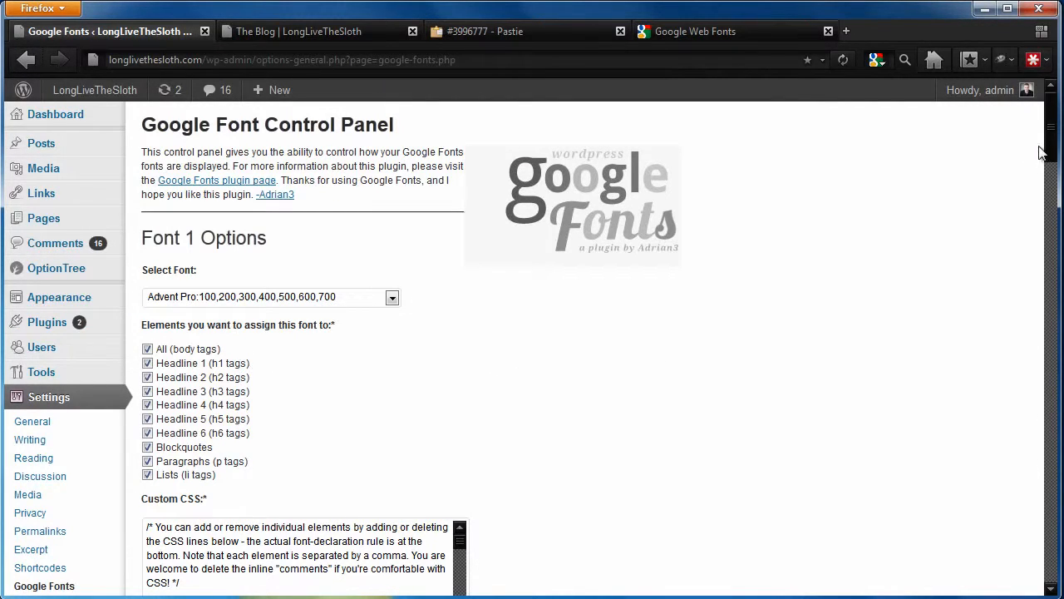
left_click_drag(1052, 135, 1052, 493)
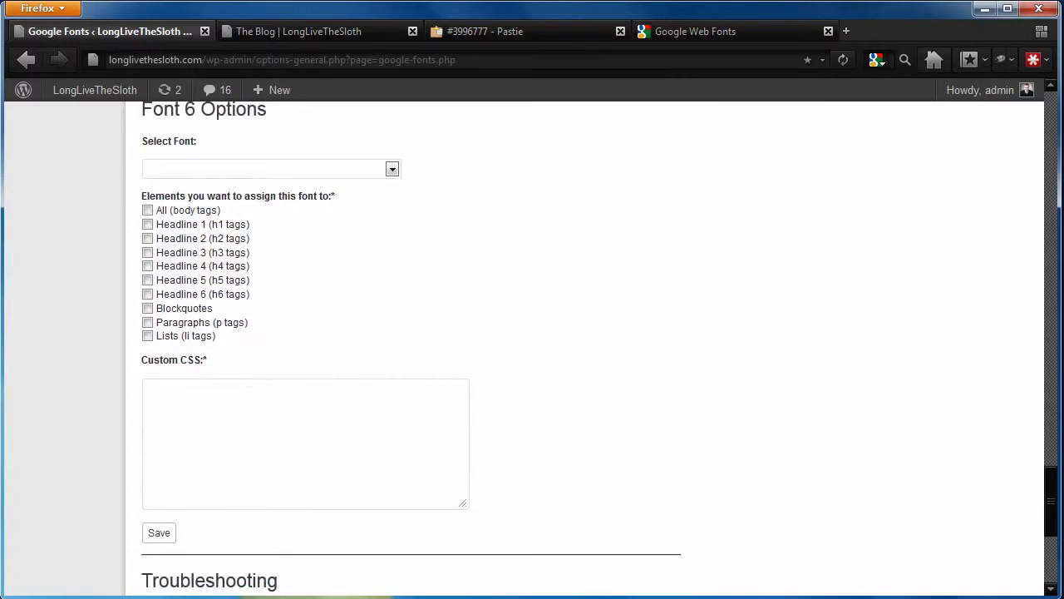
- Examine the fonts of the navigation, post text and sidebar on the site's blog page
left_click(303, 36)
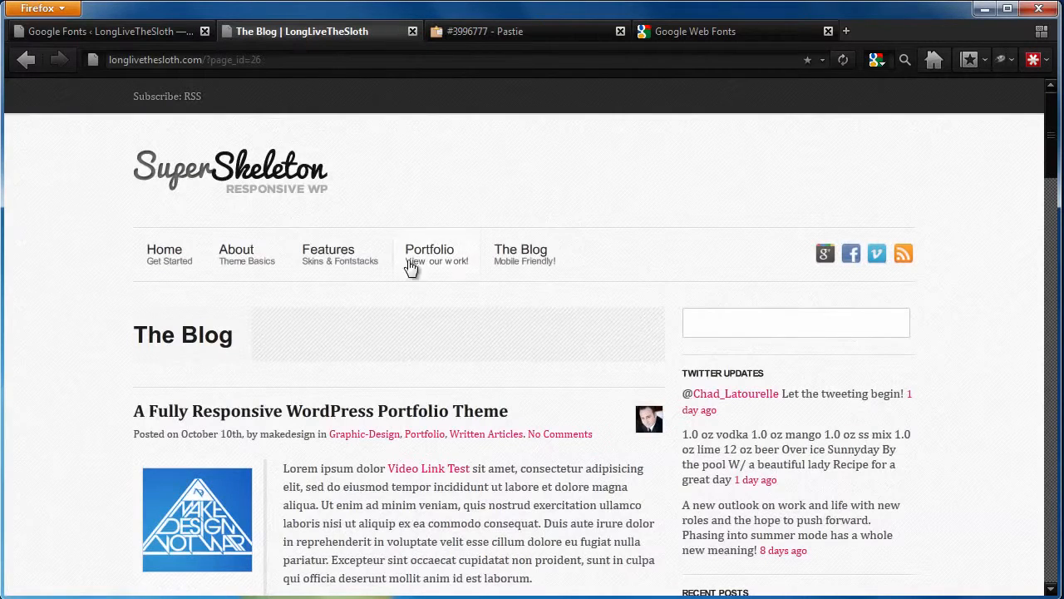
mouse_move(439, 259)
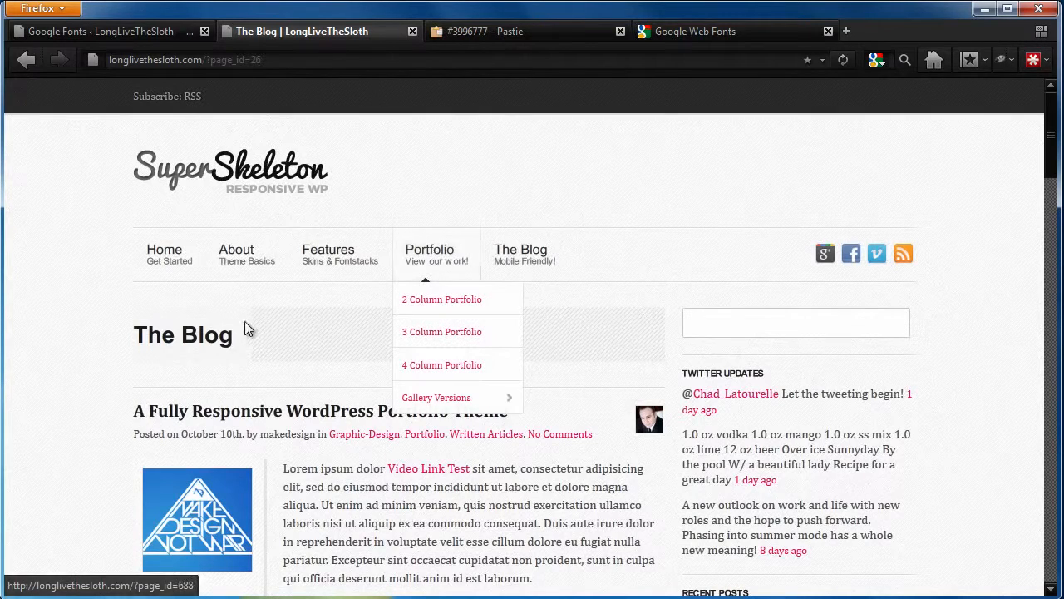
left_click_drag(406, 509, 429, 543)
left_click(430, 542)
left_click_drag(801, 445, 817, 463)
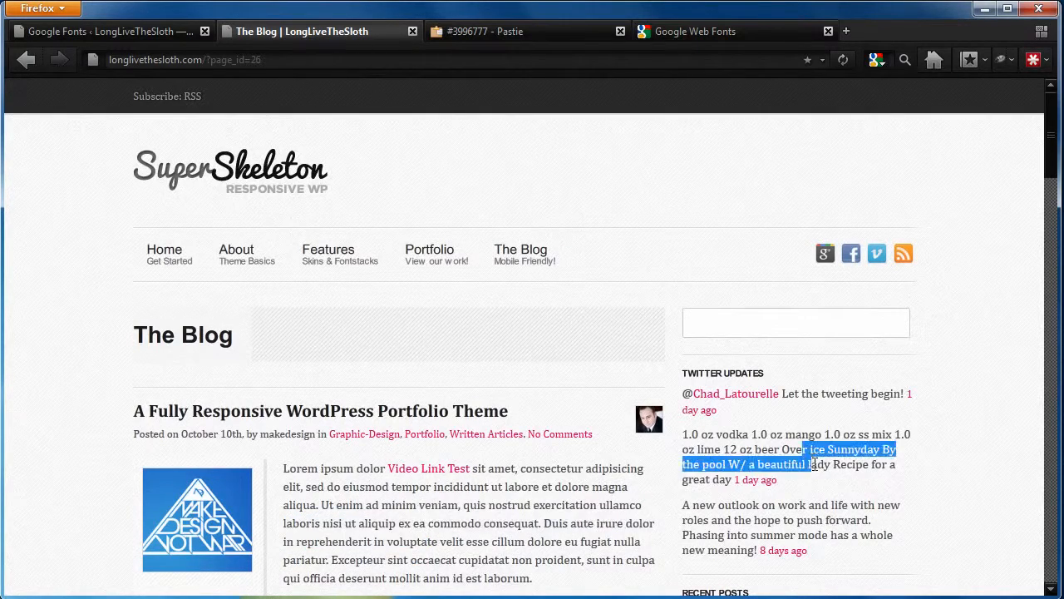
left_click(820, 466)
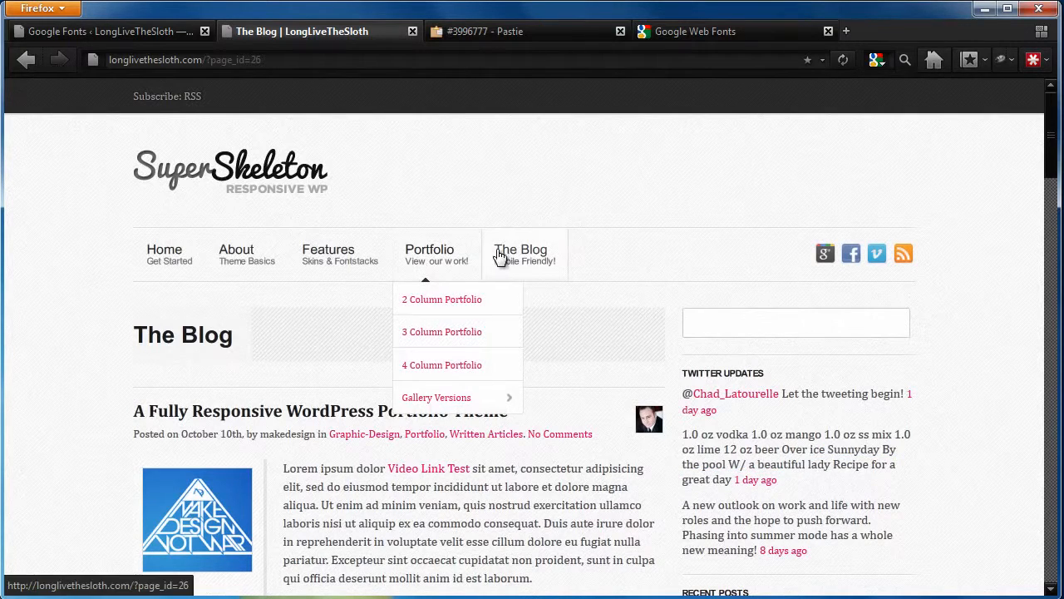
- Return to the Google Fonts settings and browse the fonts available for Font 1
left_click(104, 31)
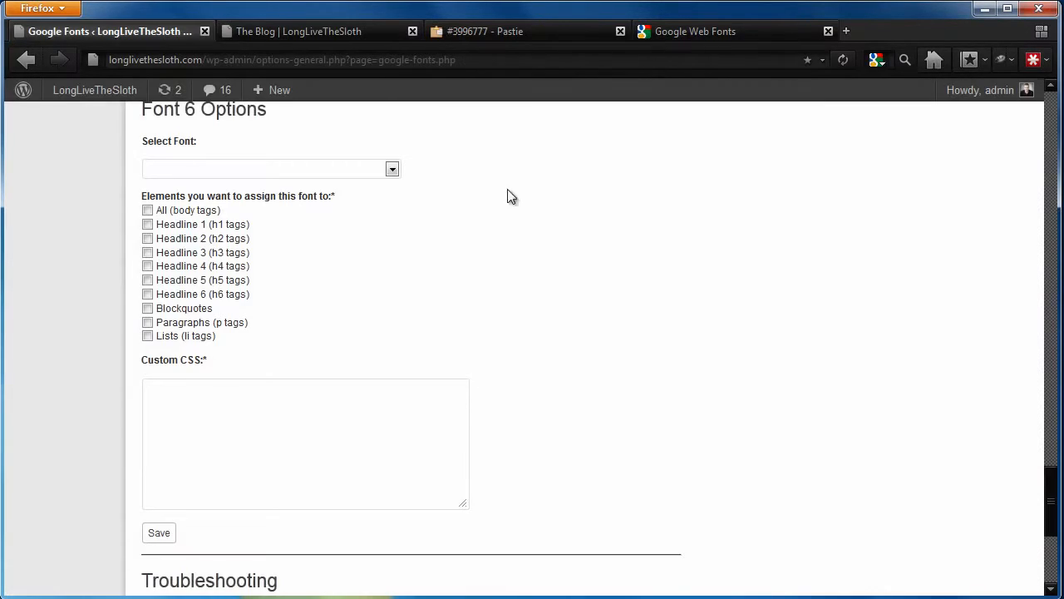
scroll(563, 222, "up", 5)
scroll(563, 223, "up", 20)
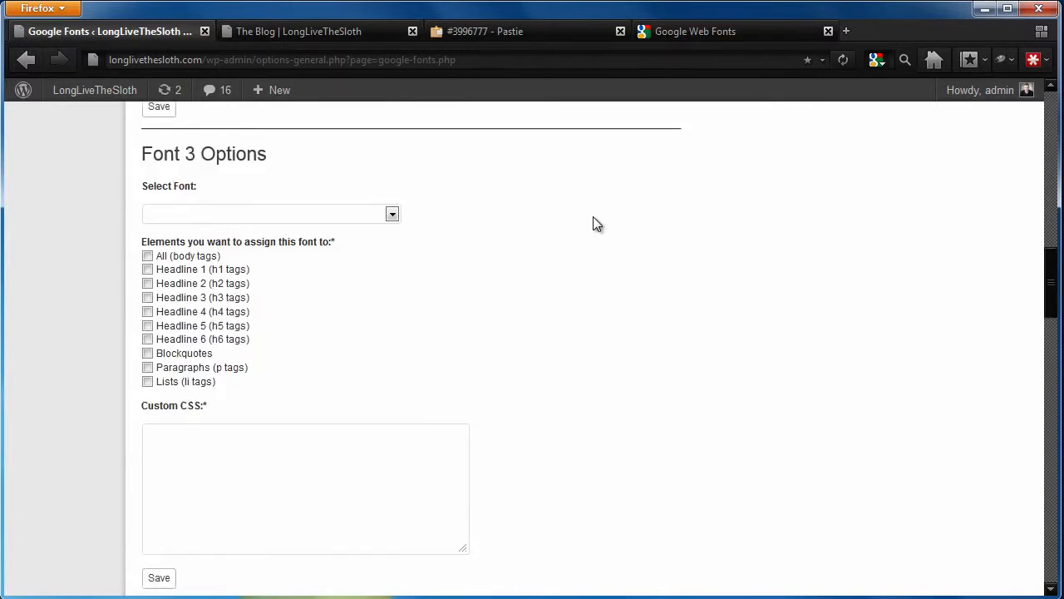
scroll(605, 226, "up", 3)
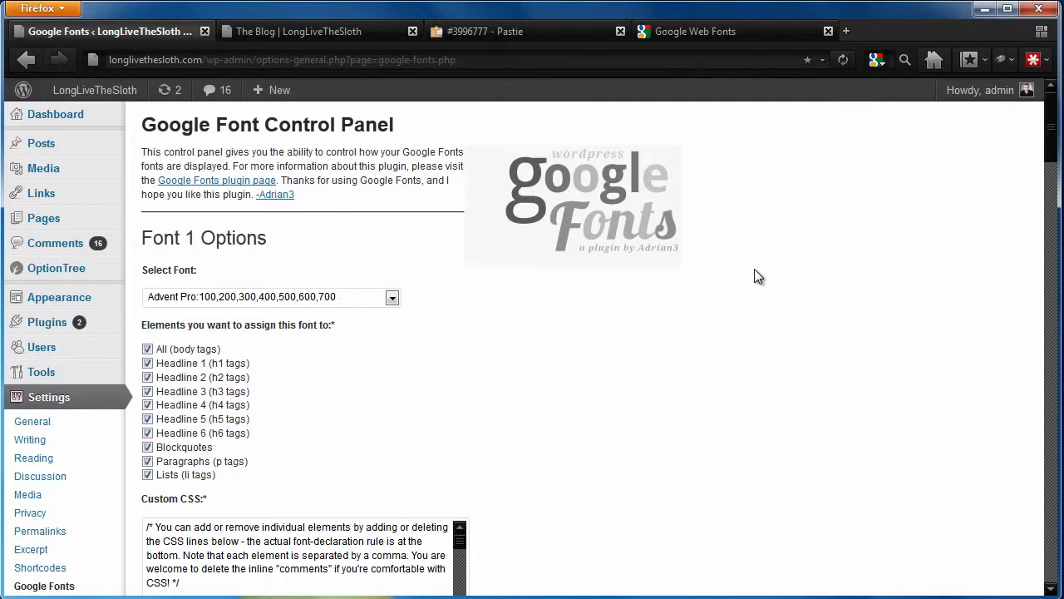
left_click(272, 296)
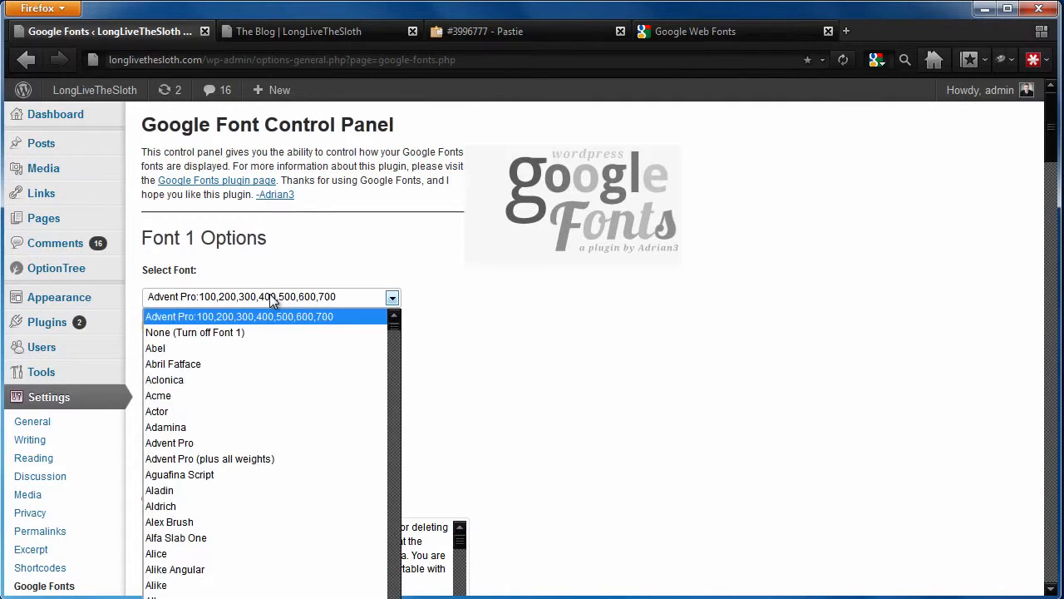
scroll(283, 430, "down", 20)
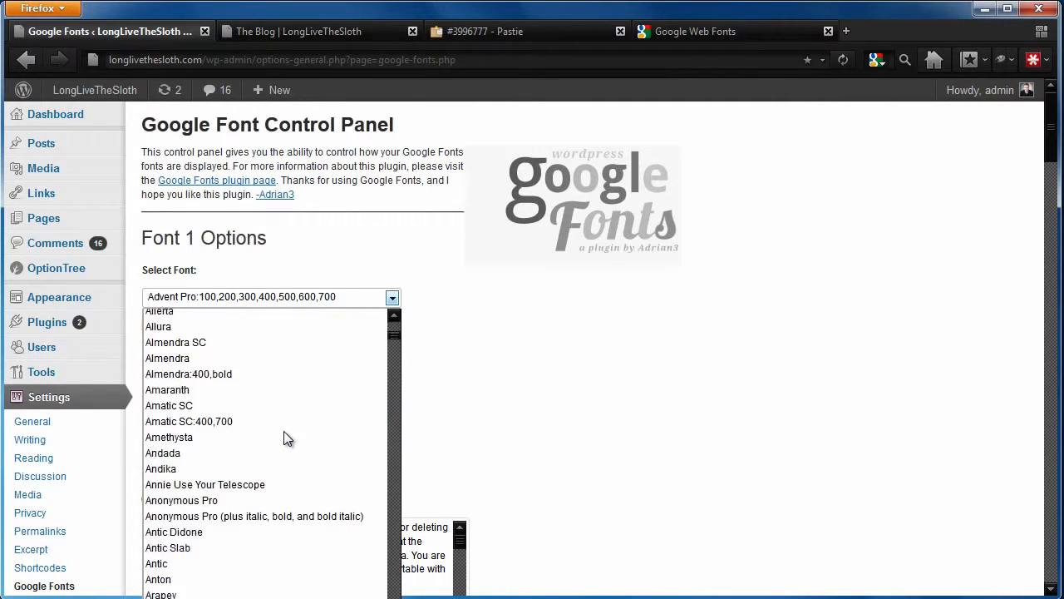
scroll(284, 430, "down", 20)
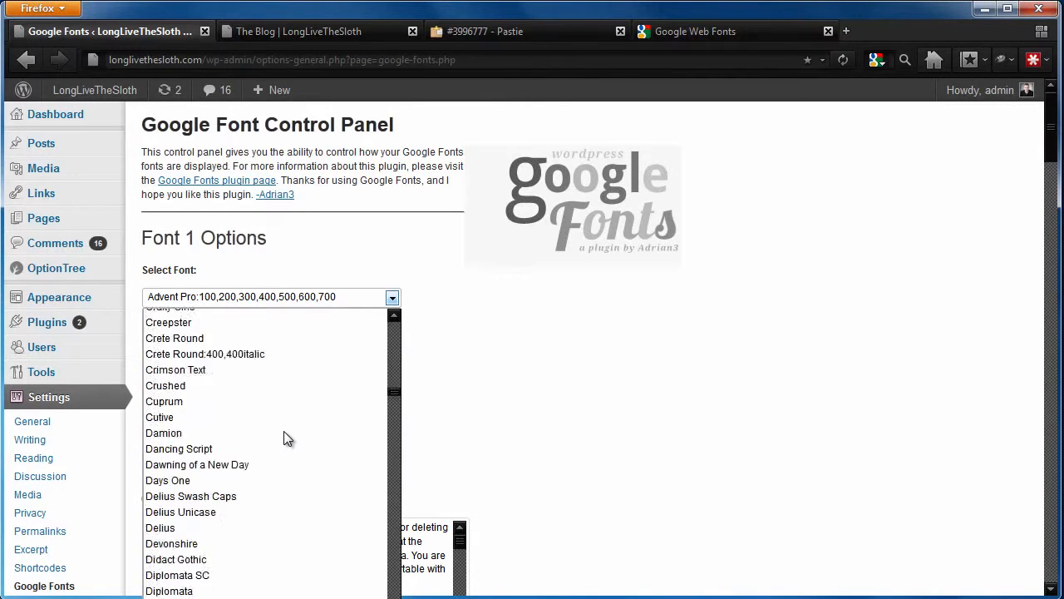
scroll(349, 441, "down", 3)
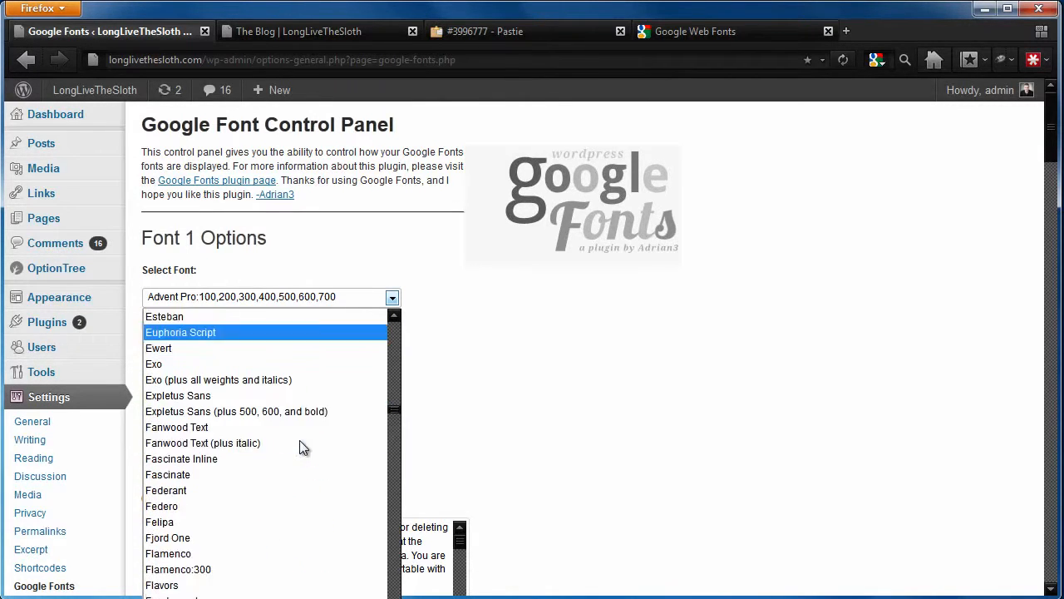
- Switch to the Google Web Fonts site and look through the font family previews
left_click(712, 37)
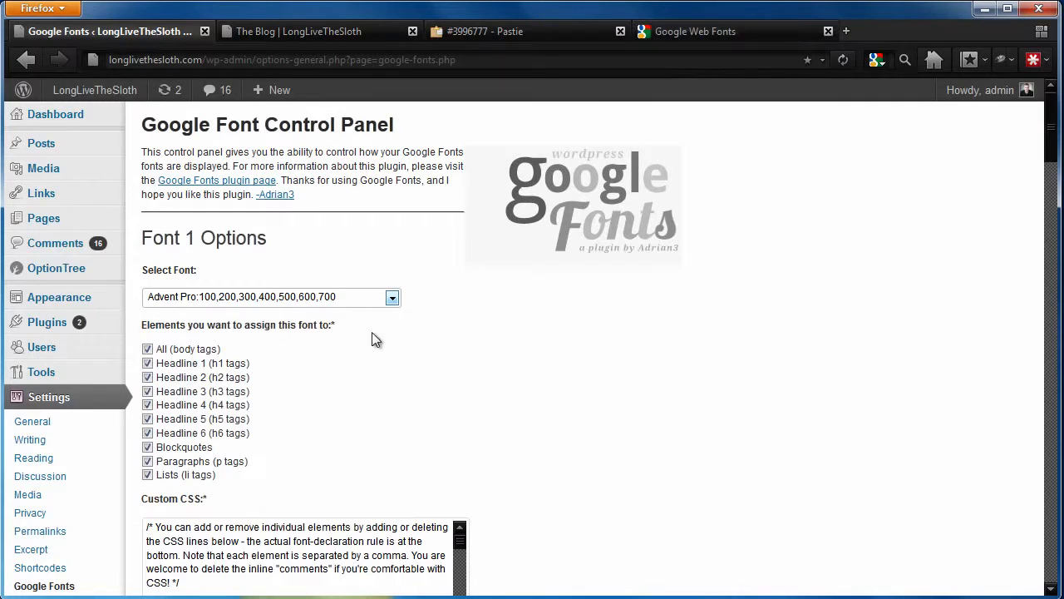
left_click(745, 34)
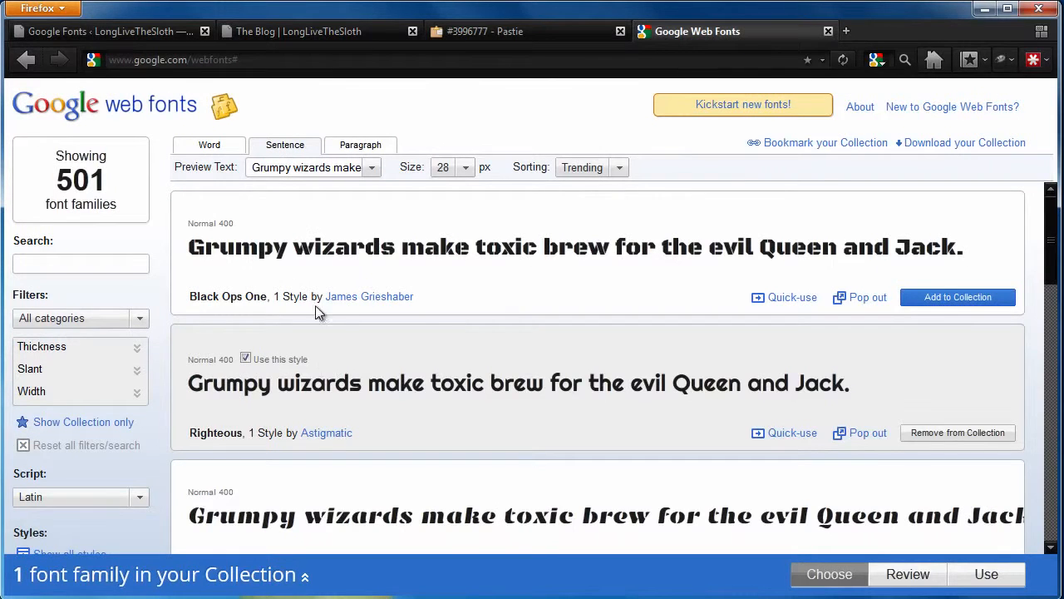
scroll(414, 332, "down", 3)
scroll(523, 477, "down", 3)
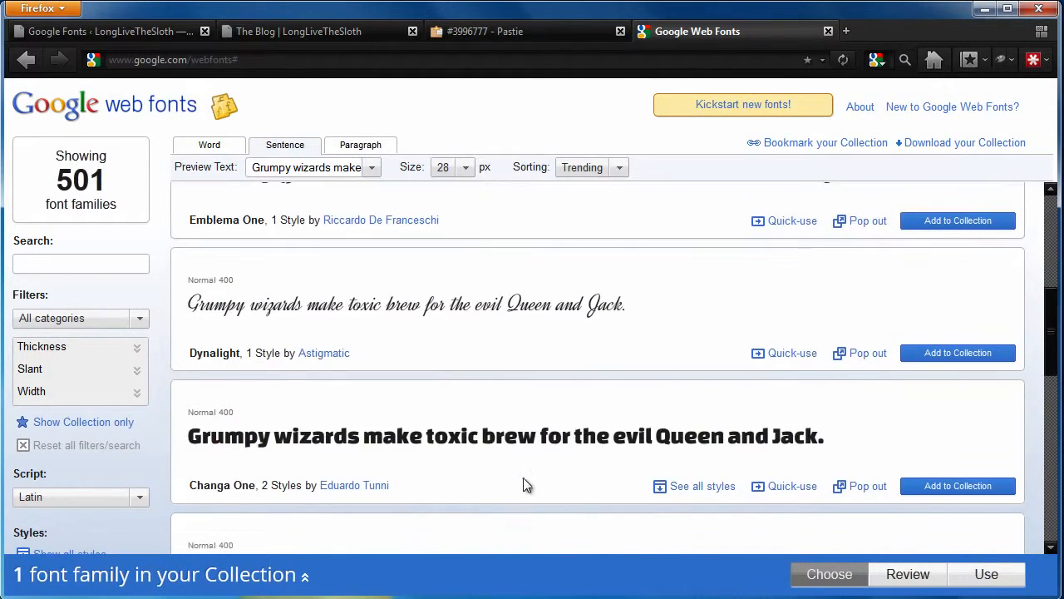
scroll(531, 475, "down", 6)
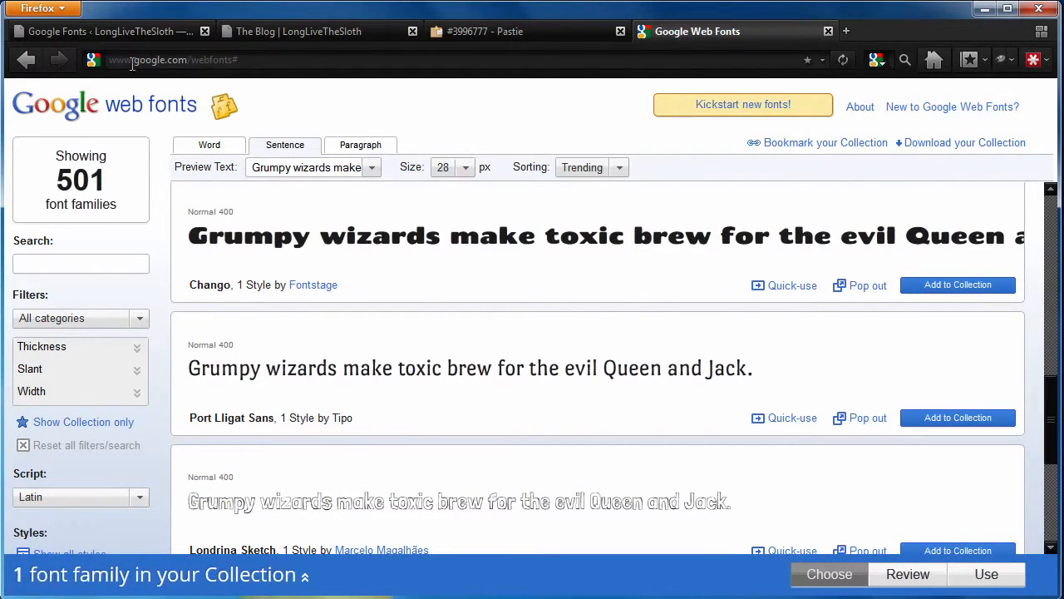
- Back in the Google Fonts settings, choose "Advent Pro:100,200,300,400,500,600,700" as Font 1
left_click(124, 30)
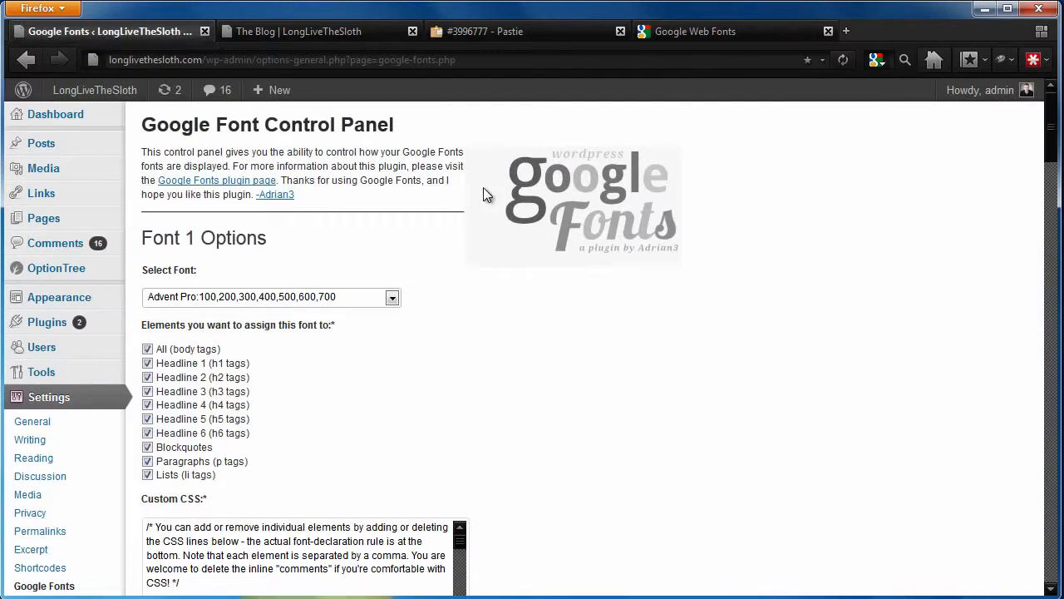
left_click(347, 307)
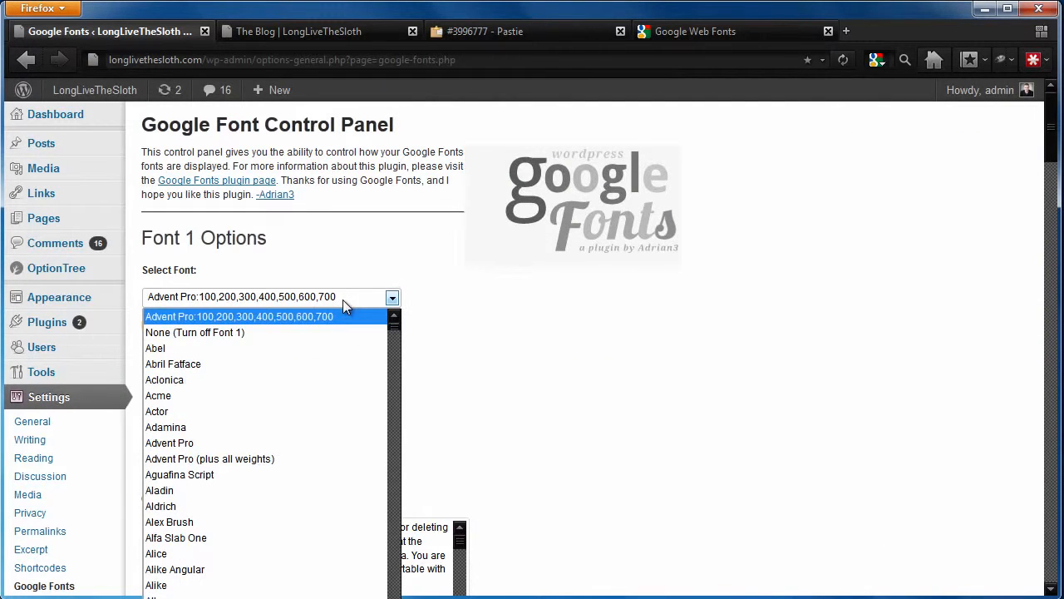
left_click(231, 317)
- Review the elements Font 1 can be assigned to, from body tags and headlines to lists
scroll(449, 383, "down", 1)
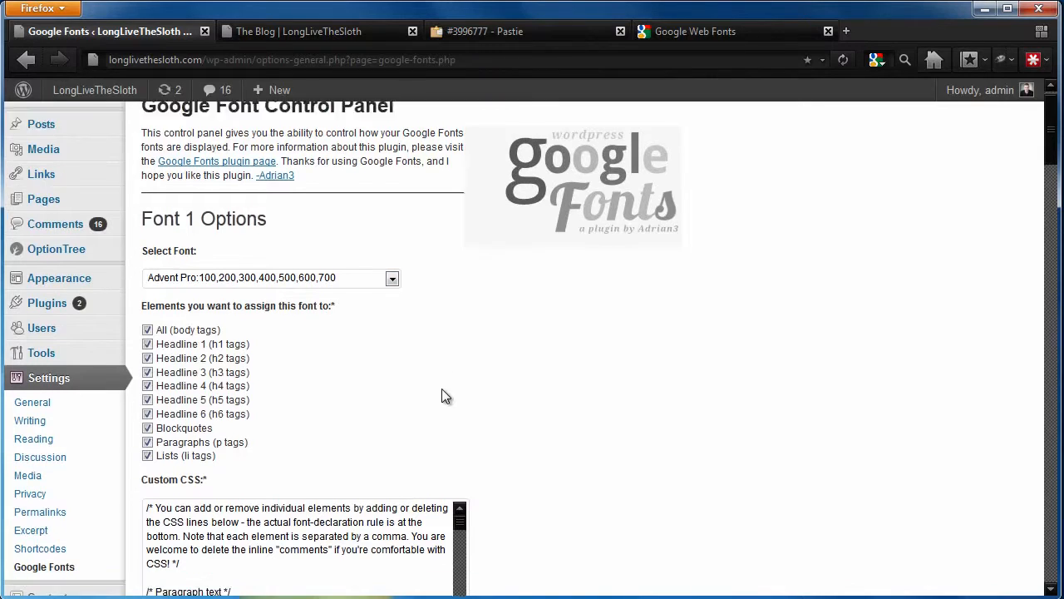
scroll(441, 396, "down", 2)
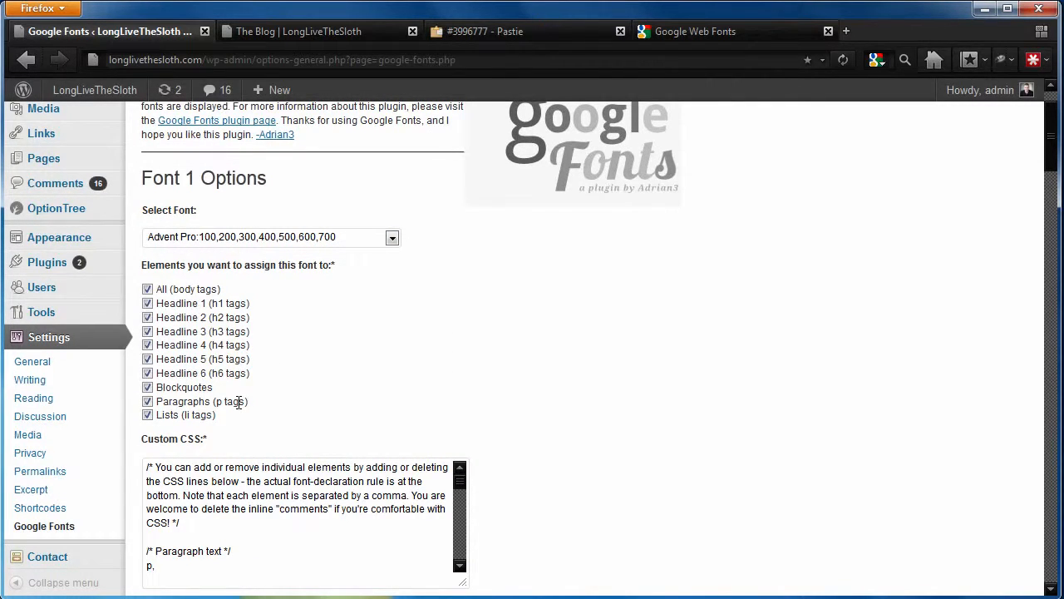
left_click_drag(242, 416, 206, 291)
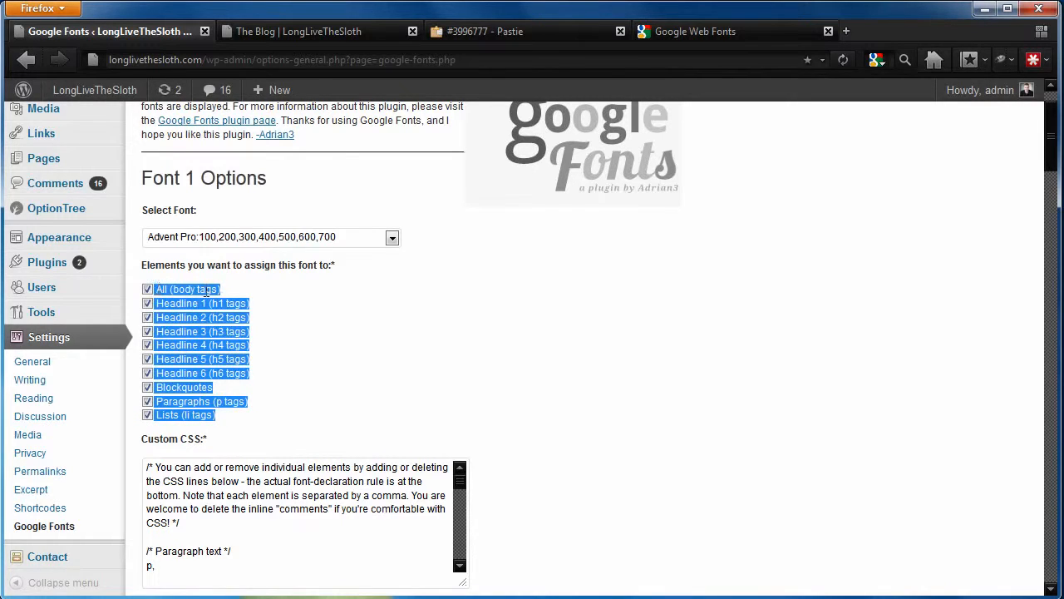
left_click(249, 315)
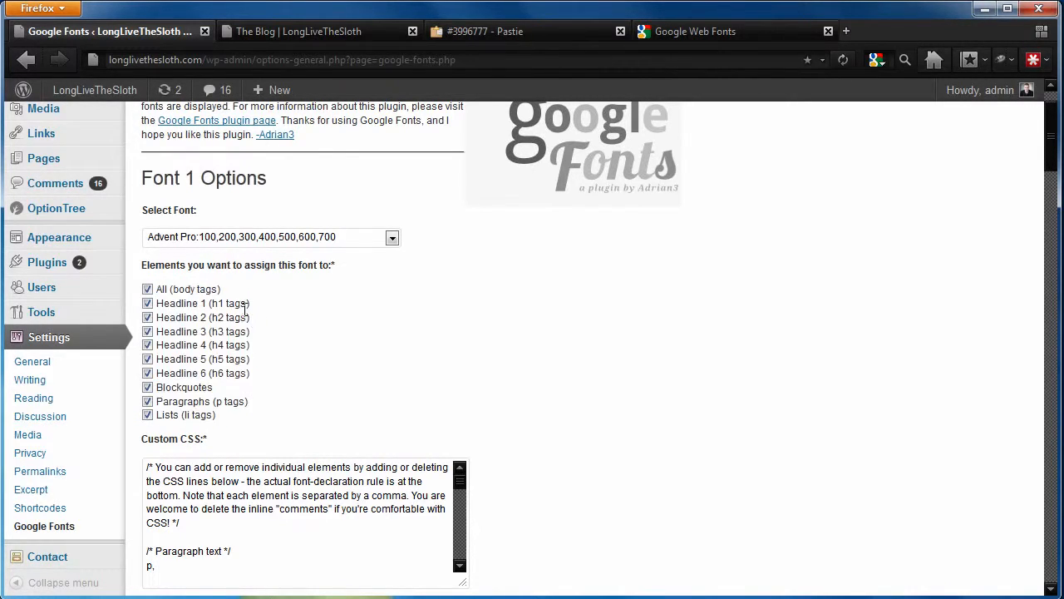
left_click_drag(188, 306, 214, 301)
left_click(223, 303)
left_click_drag(236, 305, 195, 308)
left_click(287, 316)
- Check the Portfolio submenu and post text on the blog page as targets for the font
left_click(340, 39)
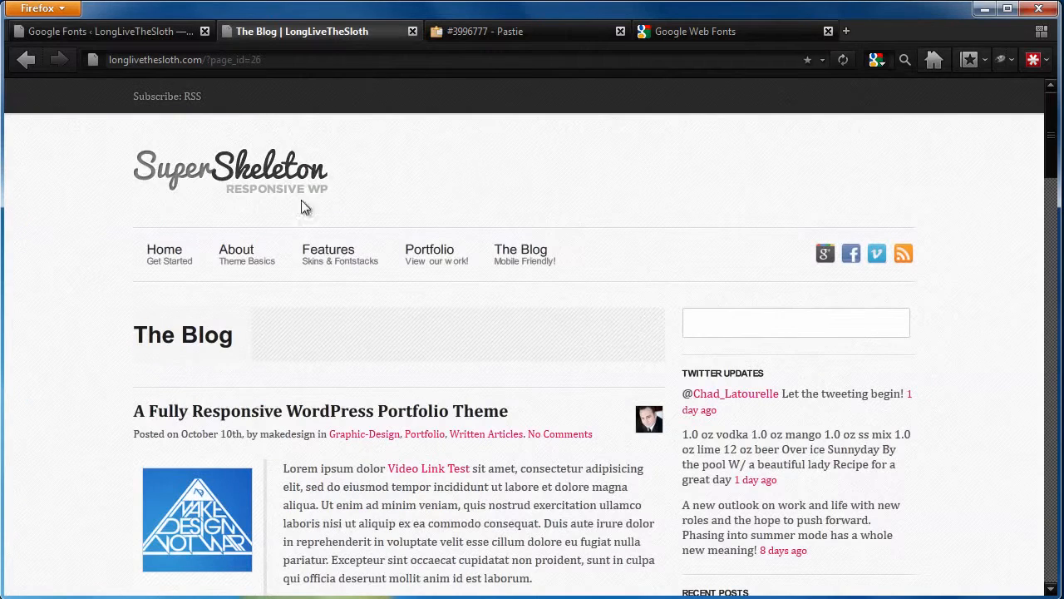
mouse_move(449, 265)
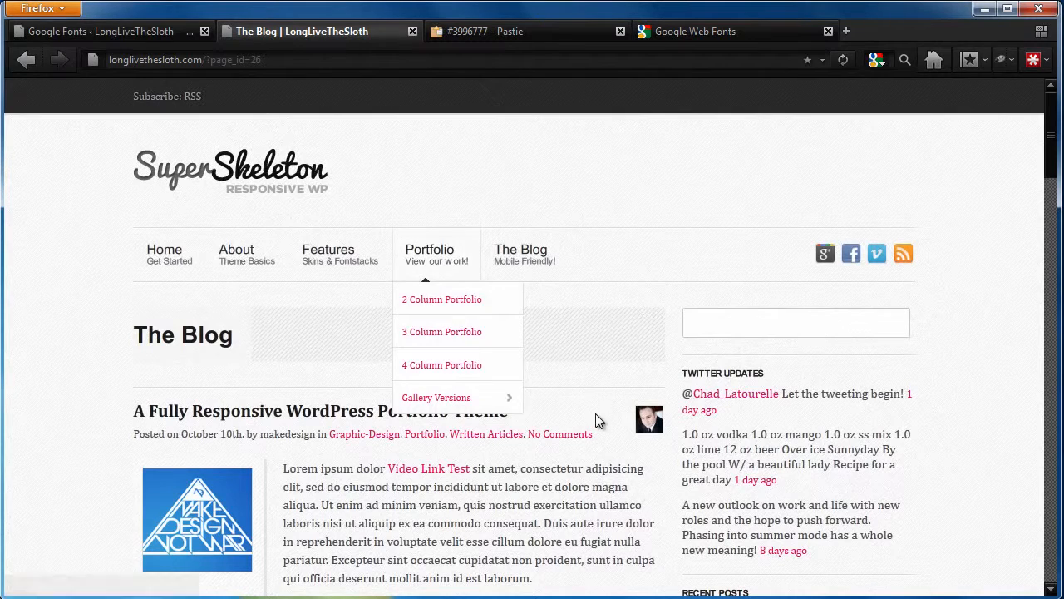
left_click_drag(523, 469, 580, 559)
left_click(580, 559)
- Return to the Google Fonts settings and examine the comments and selectors at the start of Font 1's Custom CSS
left_click(135, 32)
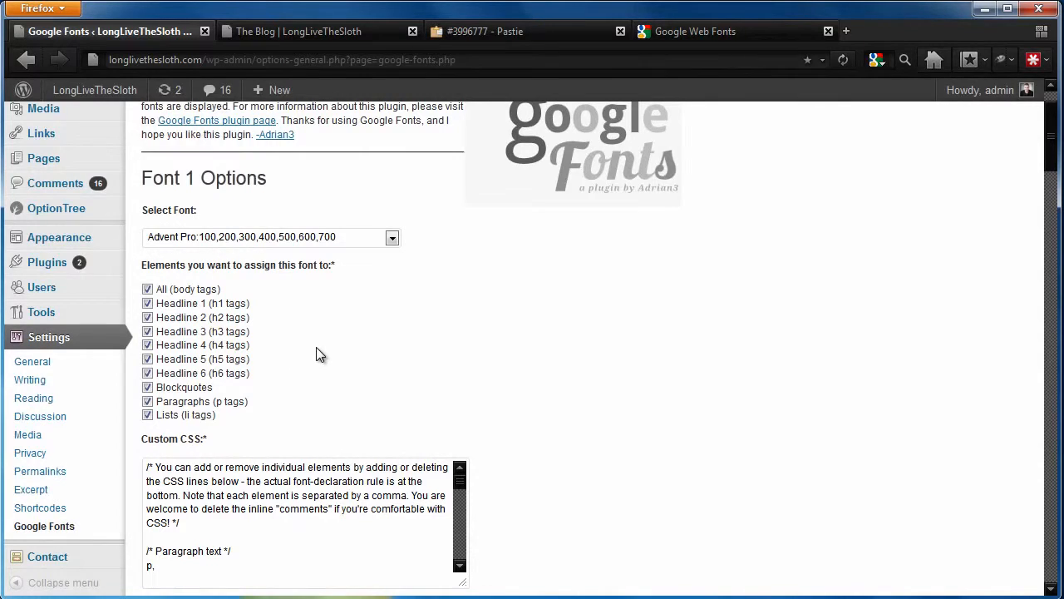
scroll(316, 347, "down", 3)
left_click_drag(190, 363, 223, 411)
left_click(223, 411)
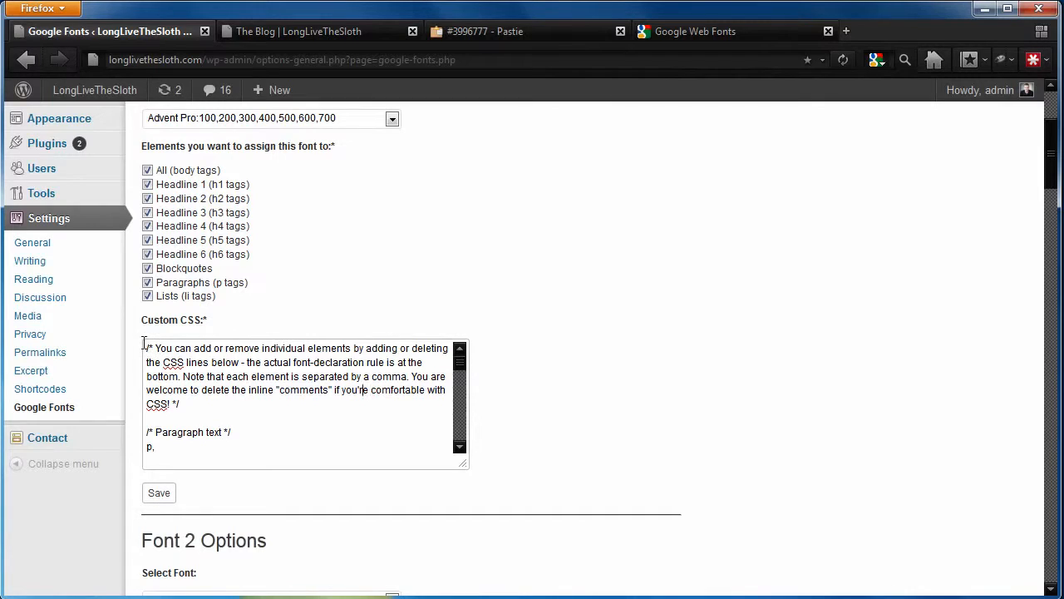
left_click_drag(145, 344, 208, 461)
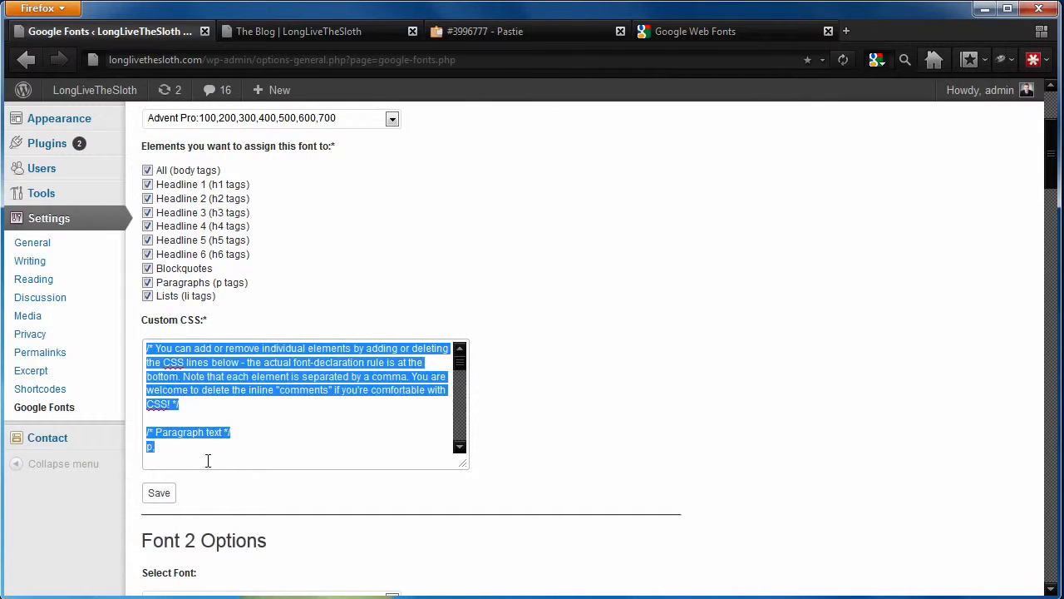
left_click(274, 447)
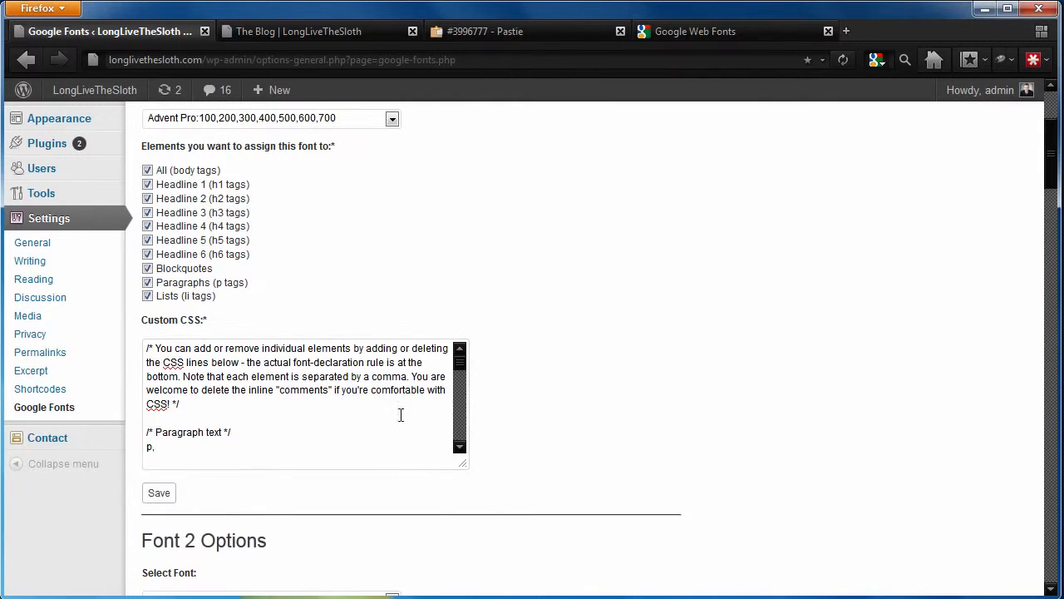
left_click(352, 363)
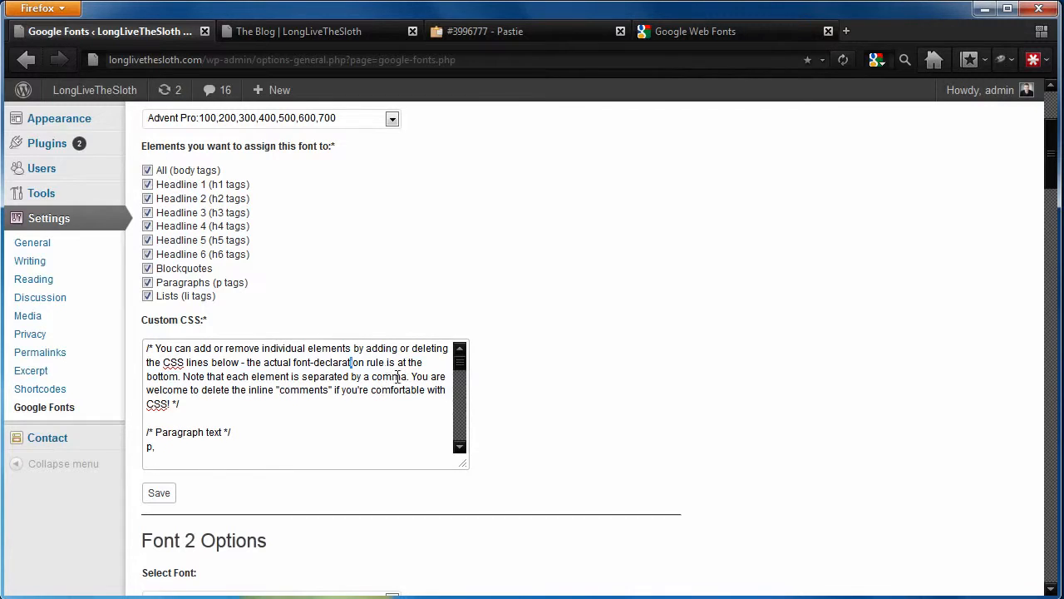
left_click(593, 376)
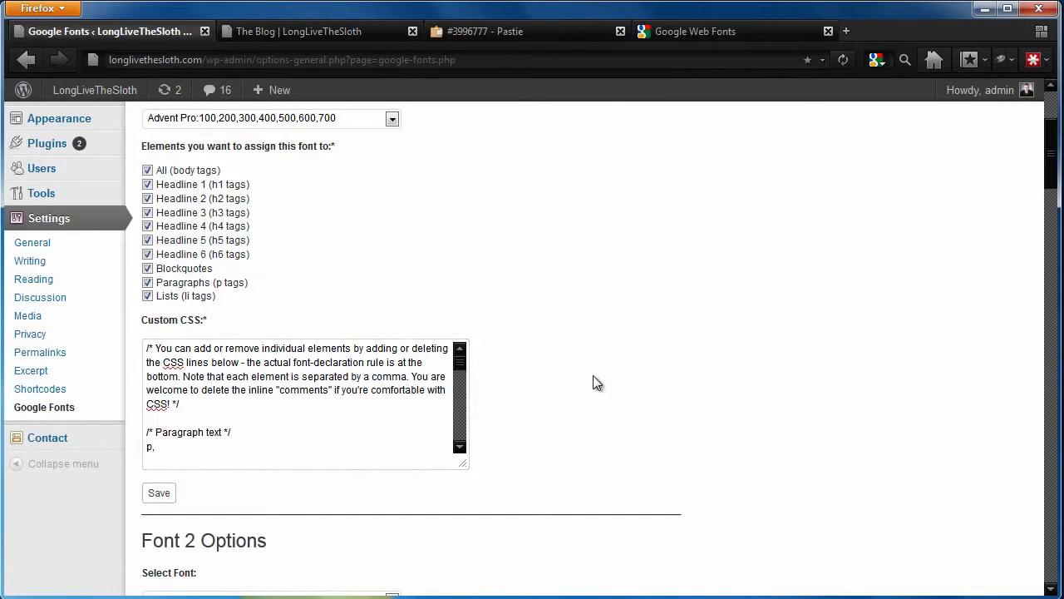
- Switch to the pastie.org/3996777 page and read through the whole CSS snippet down to its font-family rule
left_click(487, 30)
left_click(208, 60)
left_click_drag(178, 60, 198, 61)
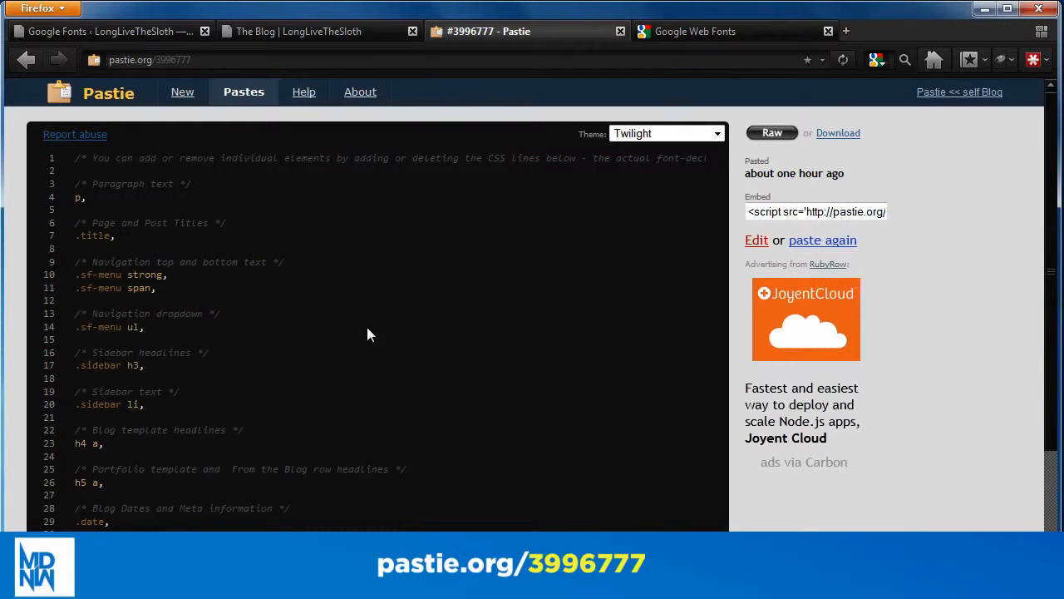
scroll(598, 166, "down", 1)
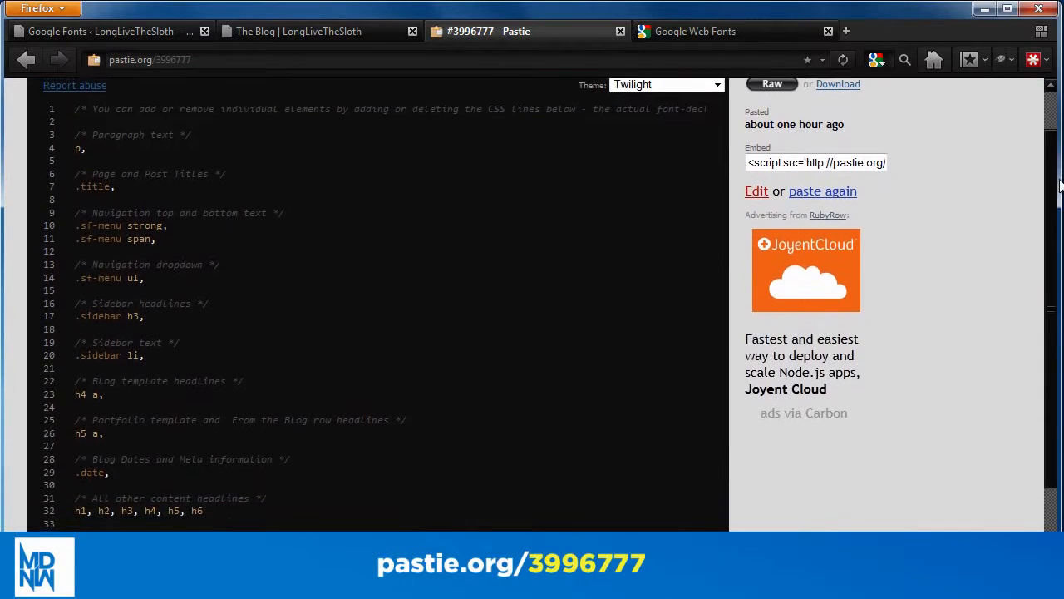
left_click_drag(75, 95, 394, 571)
left_click(394, 539)
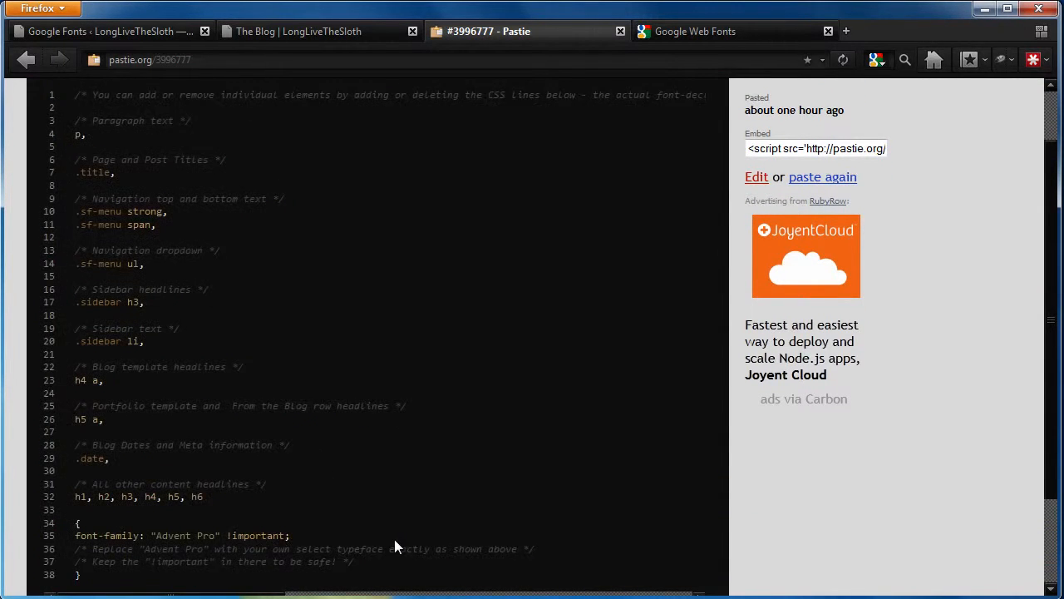
scroll(393, 545, "down", 2)
scroll(566, 439, "up", 1)
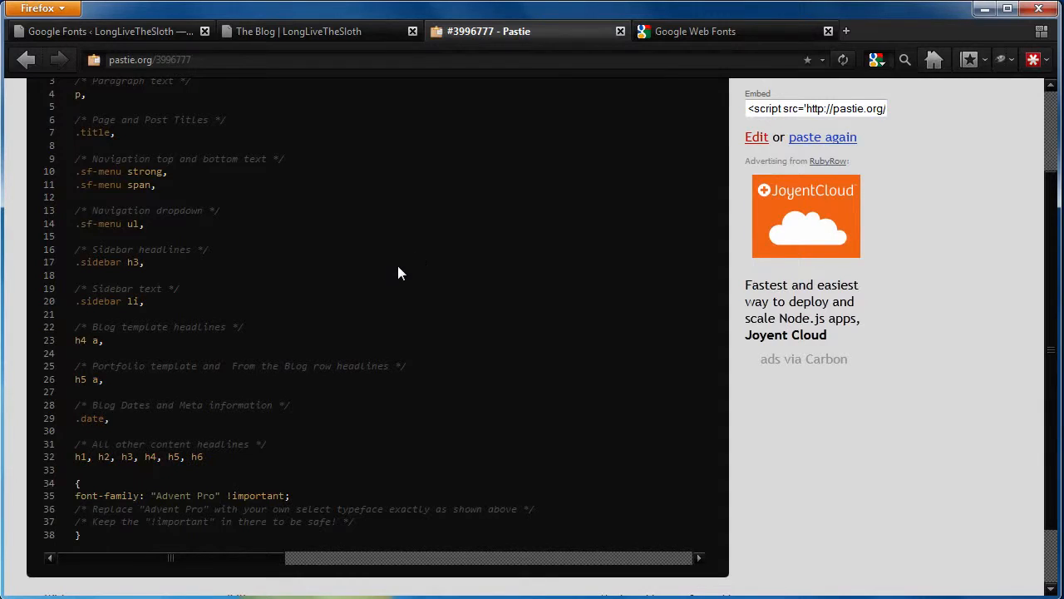
scroll(397, 275, "up", 1)
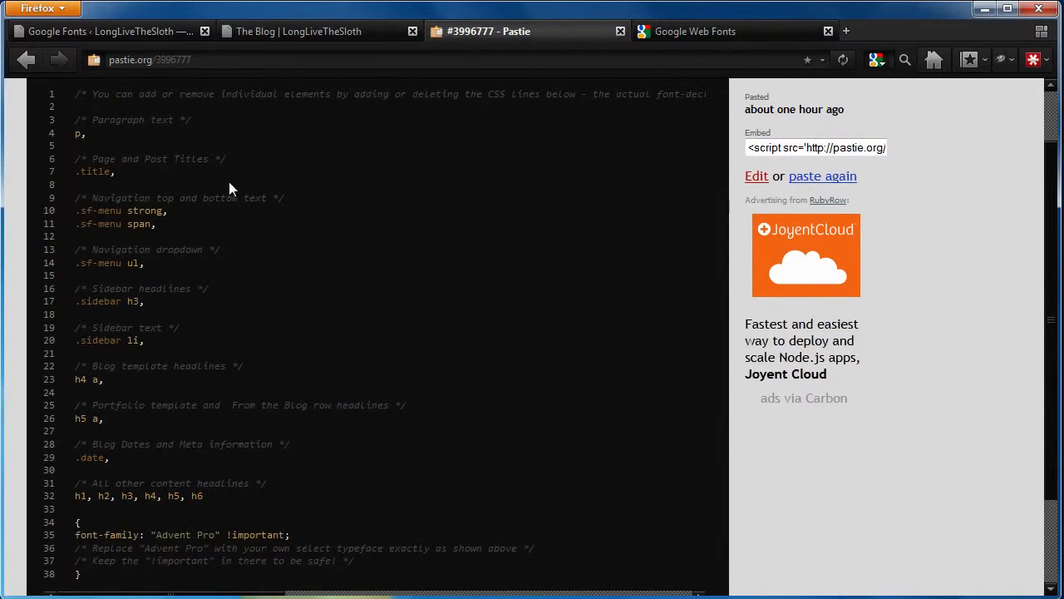
- Examine the snippet's selectors for paragraph text, page and post titles, and navigation text
mouse_move(88, 136)
left_mouse_down()
mouse_move(73, 138)
mouse_move(88, 135)
left_mouse_up()
left_click(84, 141)
left_click_drag(118, 172, 79, 178)
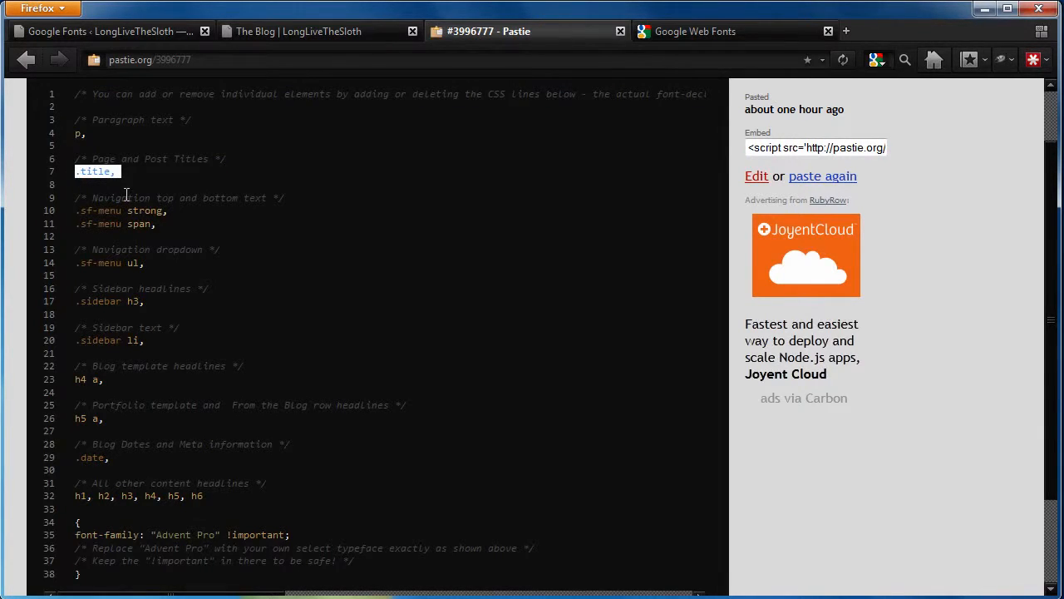
left_click(181, 234)
left_click_drag(93, 199, 218, 199)
left_click(255, 221)
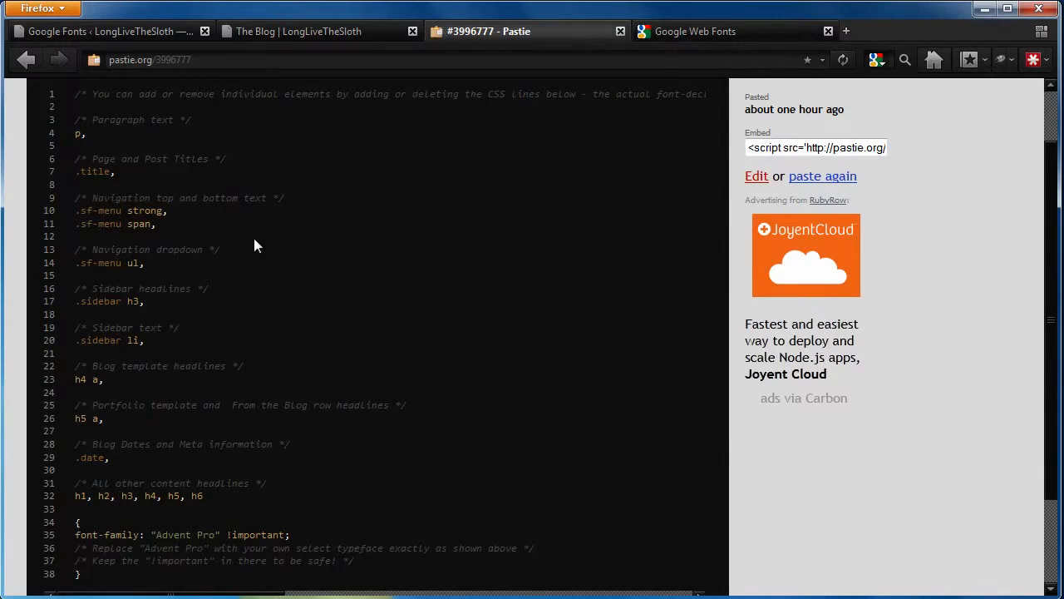
scroll(243, 269, "down", 1)
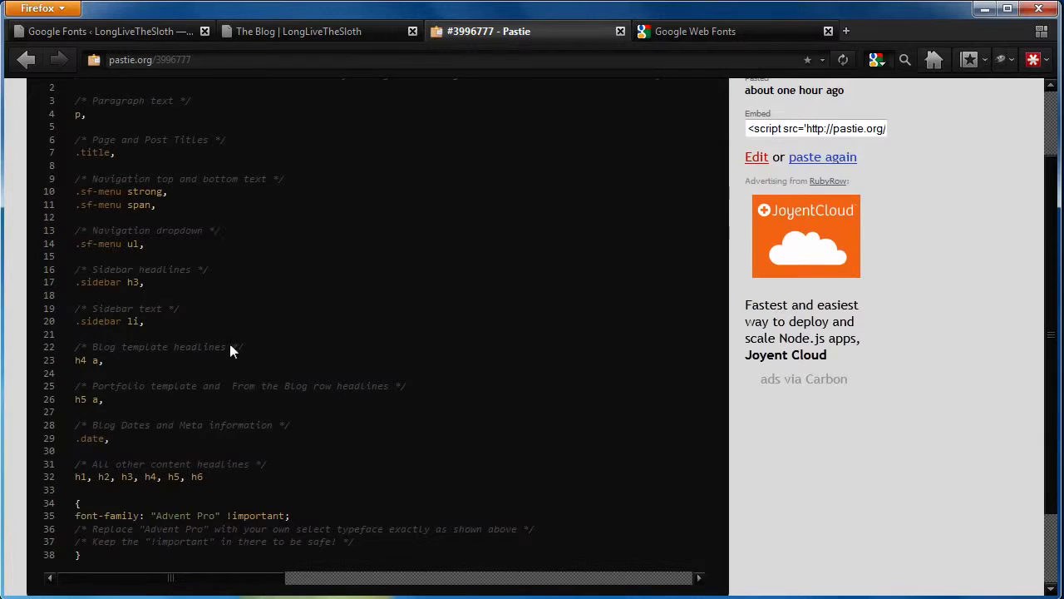
- Select the entire CSS snippet on Pastie, then return to the Google Fonts settings and select the contents of Font 1's Custom CSS
left_click_drag(82, 555, 123, 115)
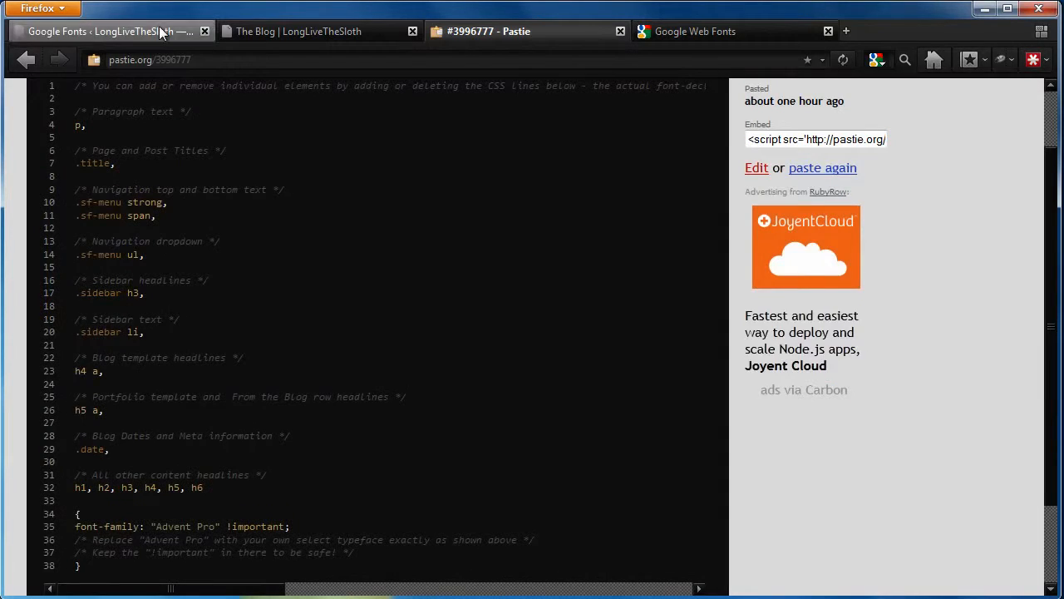
left_click(104, 31)
left_click_drag(226, 349, 319, 430)
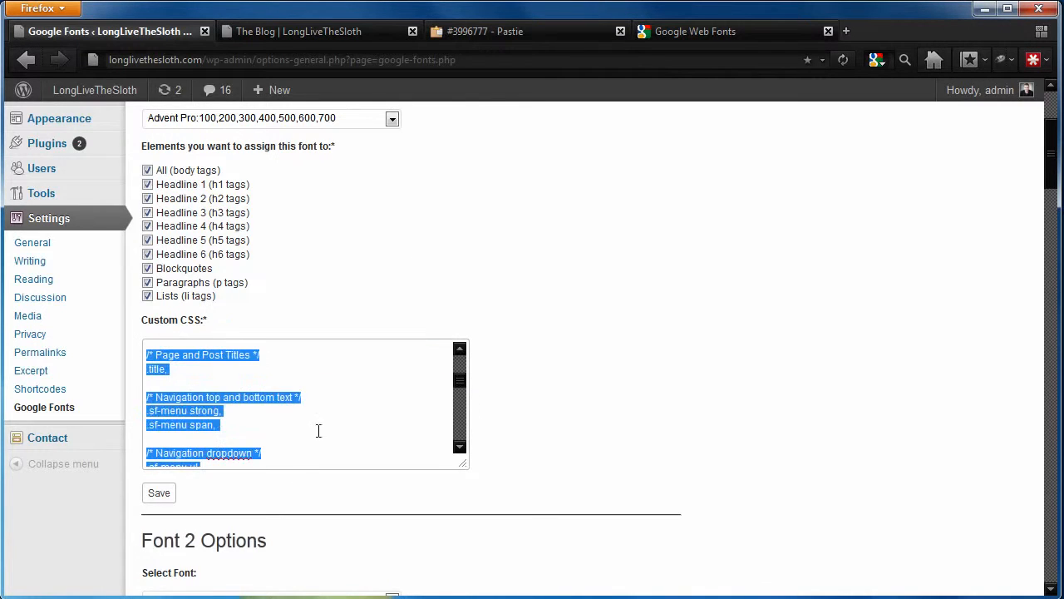
left_click(330, 381)
- Enlarge Font 1's Custom CSS box to review the code and save the Font 1 settings
scroll(567, 453, "down", 1)
left_click_drag(463, 424, 532, 592)
left_click_drag(525, 474, 625, 288)
scroll(625, 280, "down", 3)
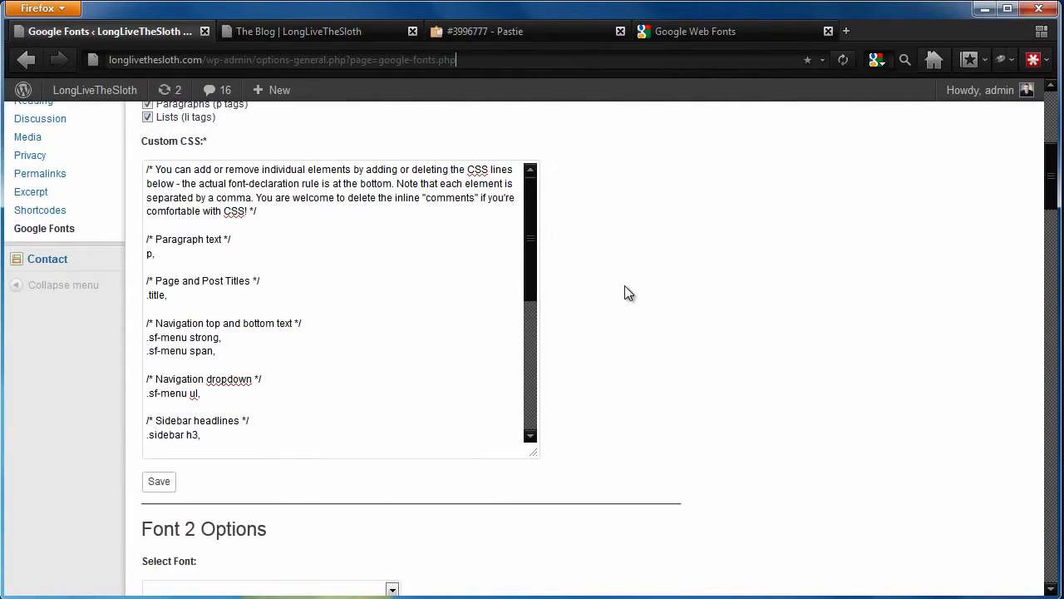
left_click(169, 481)
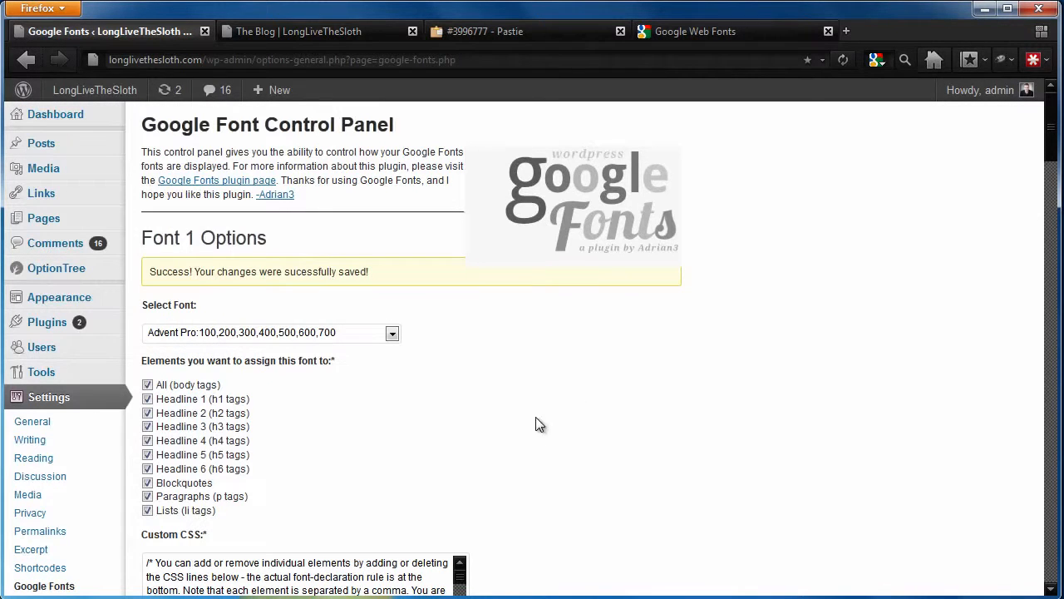
- Reload the blog page and examine how its navigation, headlines, post text and sidebar render in the saved font
left_click(281, 29)
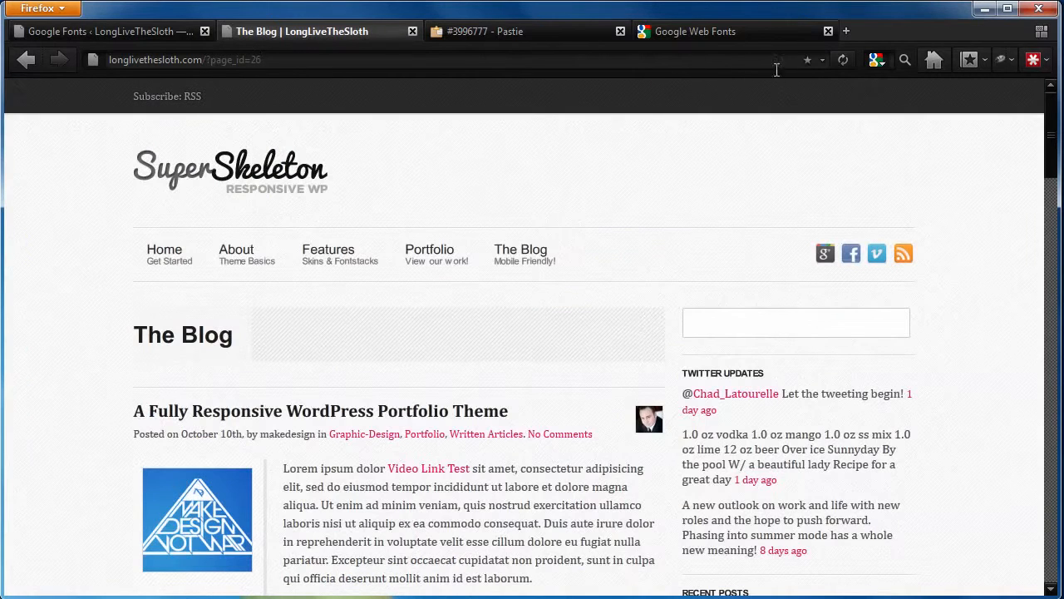
left_click(838, 61)
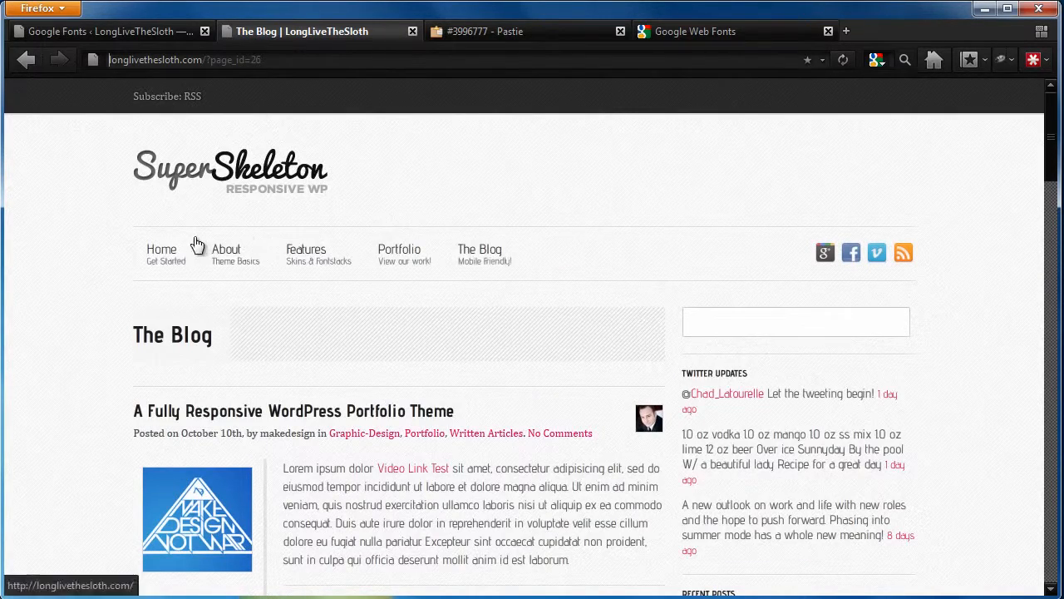
scroll(529, 384, "down", 5)
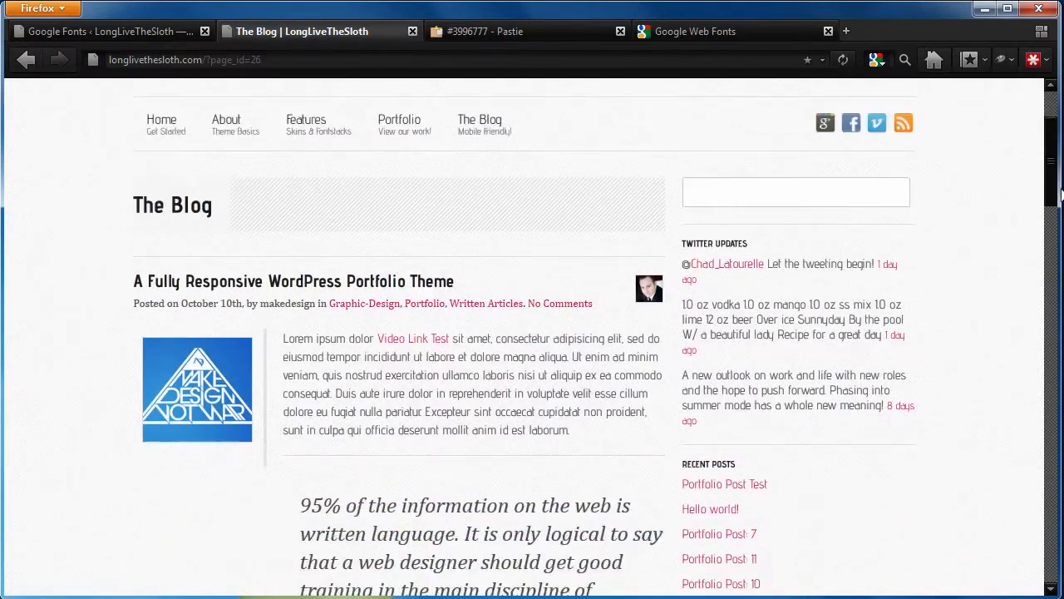
left_click_drag(482, 332, 542, 416)
left_click(552, 418)
scroll(549, 418, "down", 2)
scroll(548, 409, "down", 4)
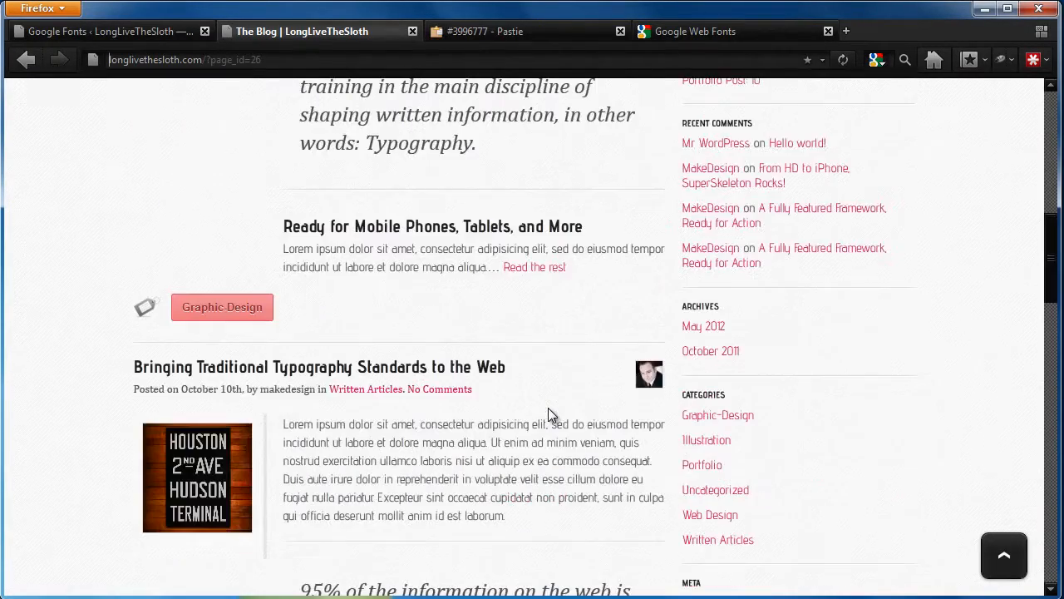
scroll(541, 358, "down", 3)
left_click_drag(529, 293, 549, 348)
left_click(549, 341)
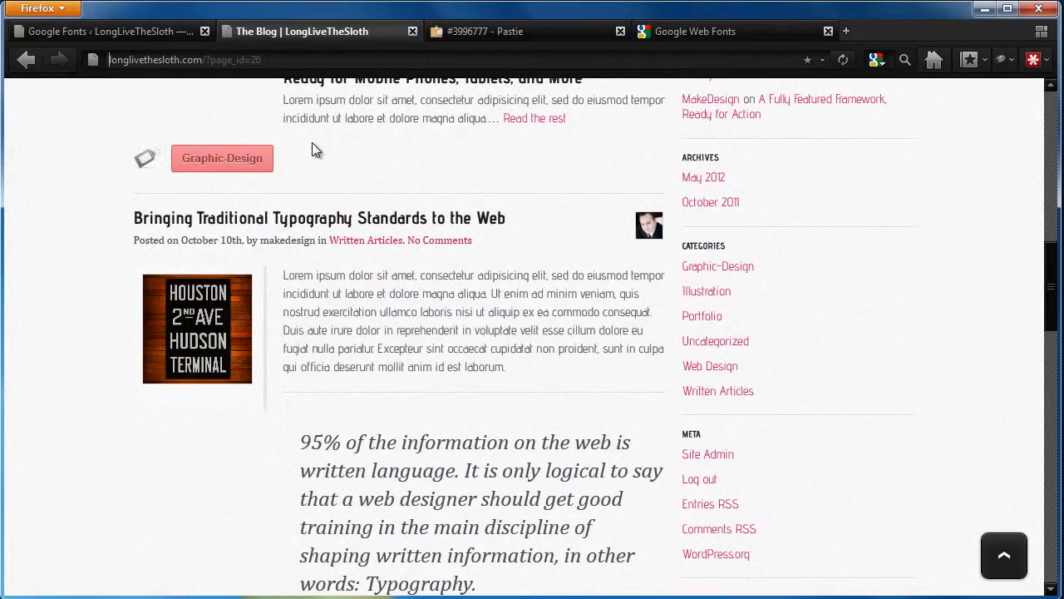
- Return to the Google Fonts settings and view the Font 1 choices, keeping "Advent Pro:100,200,300,400,500,600,700" selected
left_click(125, 31)
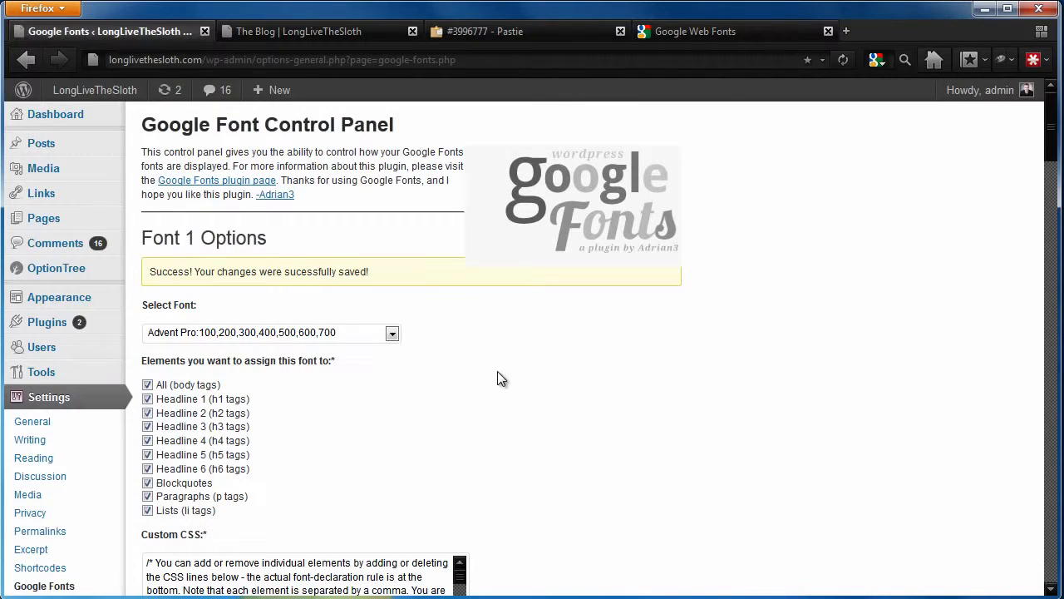
scroll(499, 373, "down", 1)
scroll(499, 380, "down", 3)
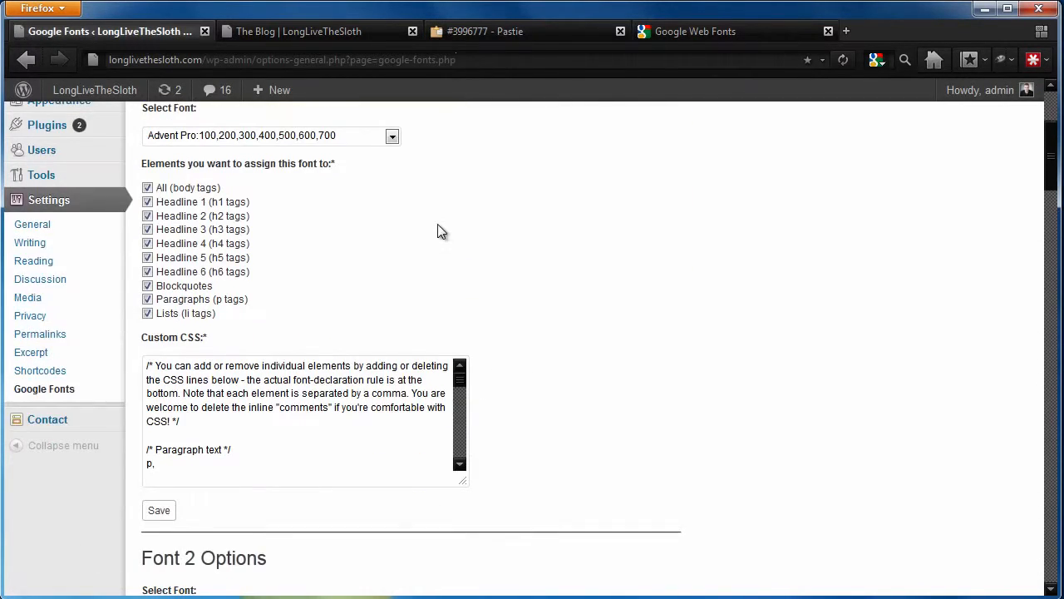
scroll(499, 208, "up", 1)
left_click(398, 197)
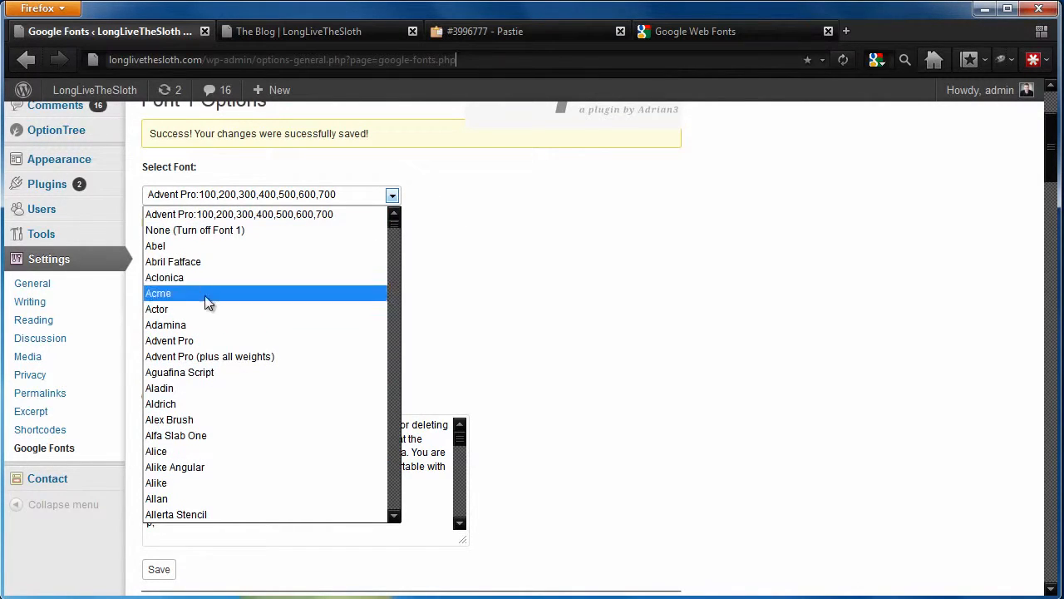
left_click(189, 218)
- Examine the end of Font 1's Custom CSS, covering the h1 to h6 selectors and the font name in the font-family rule
left_click_drag(460, 437, 484, 525)
scroll(542, 472, "down", 1)
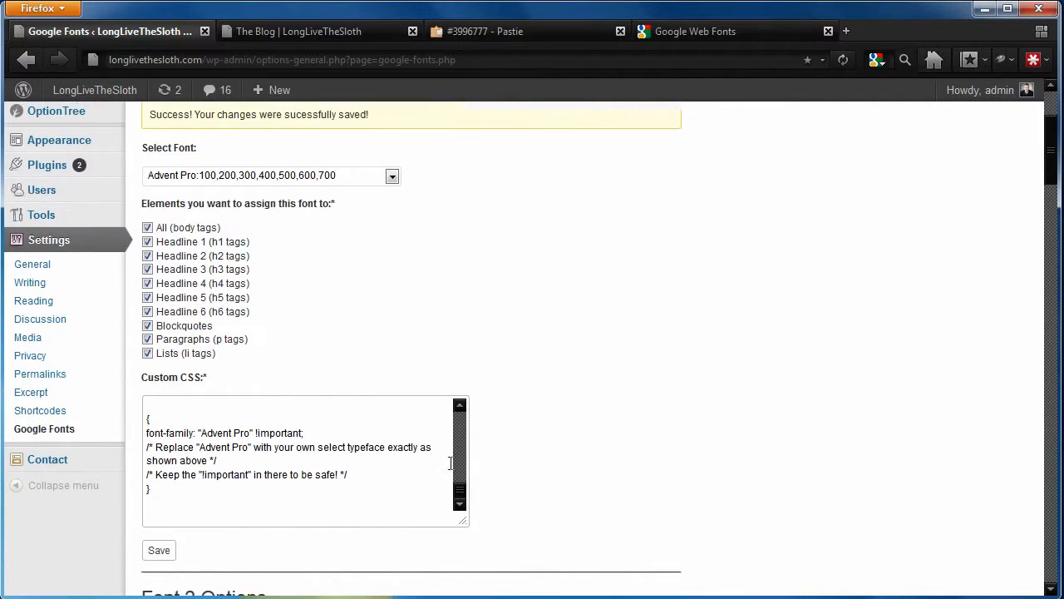
left_click_drag(216, 450, 210, 448)
left_click_drag(146, 432, 316, 434)
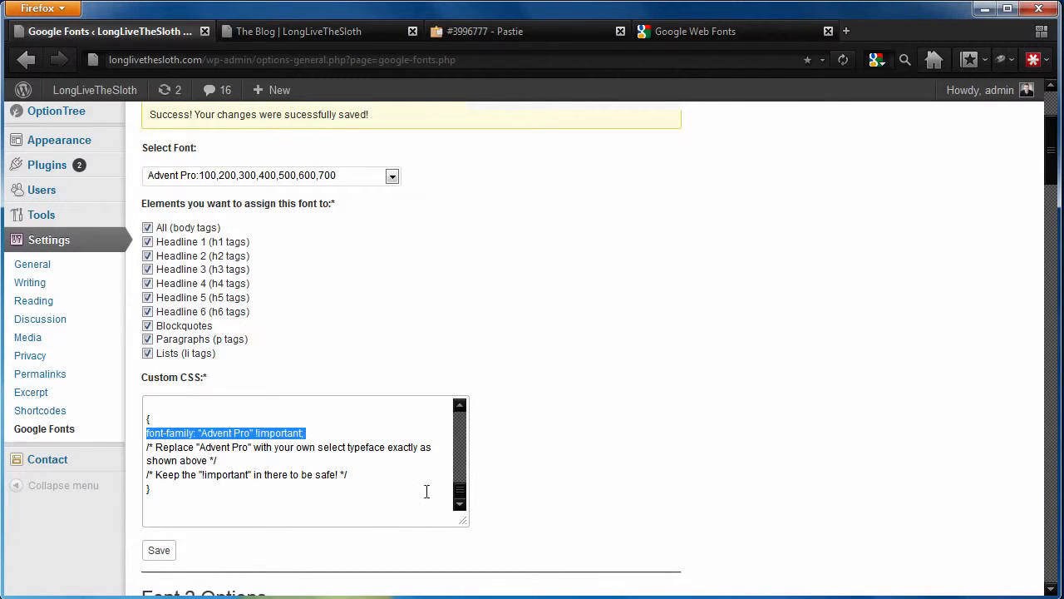
scroll(460, 494, "up", 1)
left_click_drag(365, 440, 357, 421)
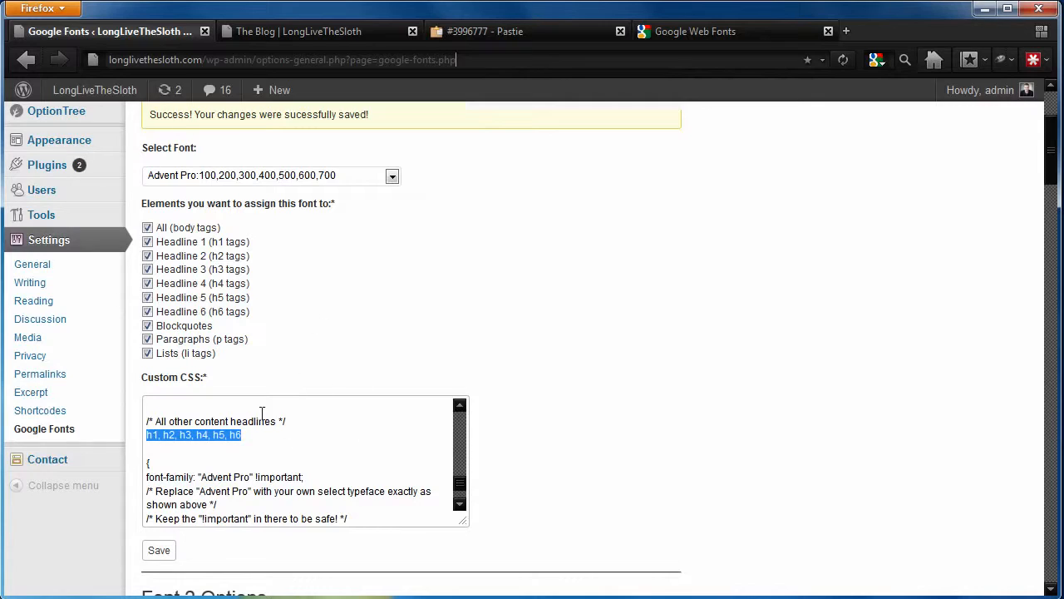
left_click(275, 474)
left_click_drag(147, 471, 249, 475)
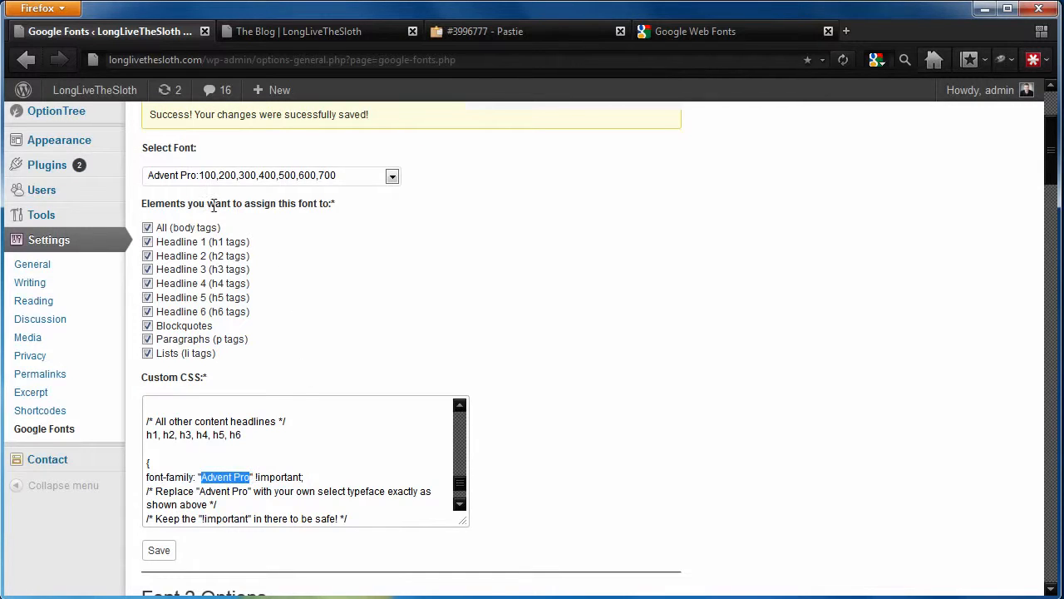
- Choose Alex Brush as Font 1, replace the font-family name in its Custom CSS with "Alex Brush", and save
left_click(176, 178)
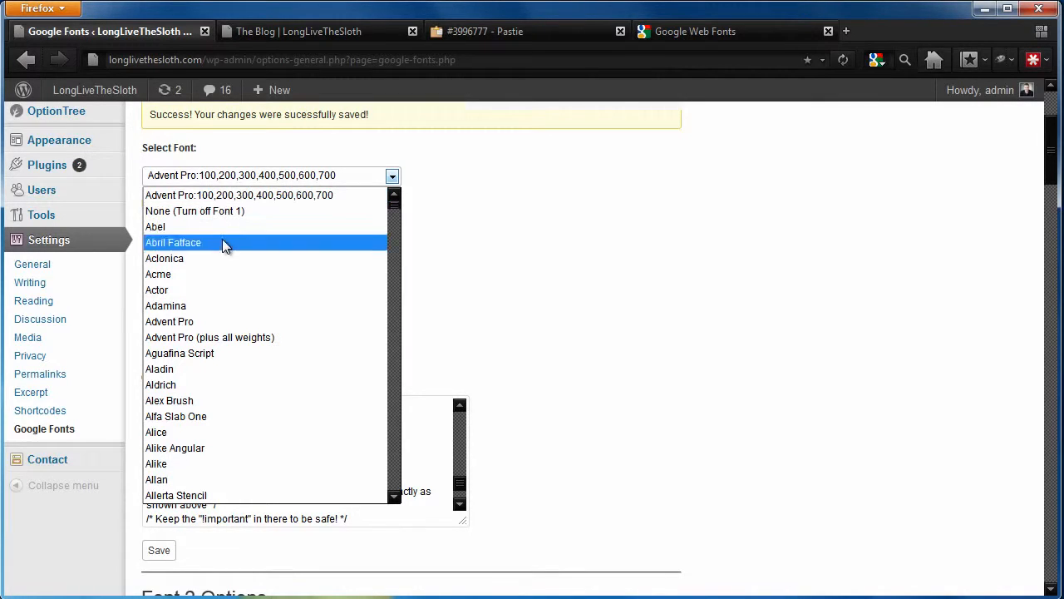
left_click(202, 397)
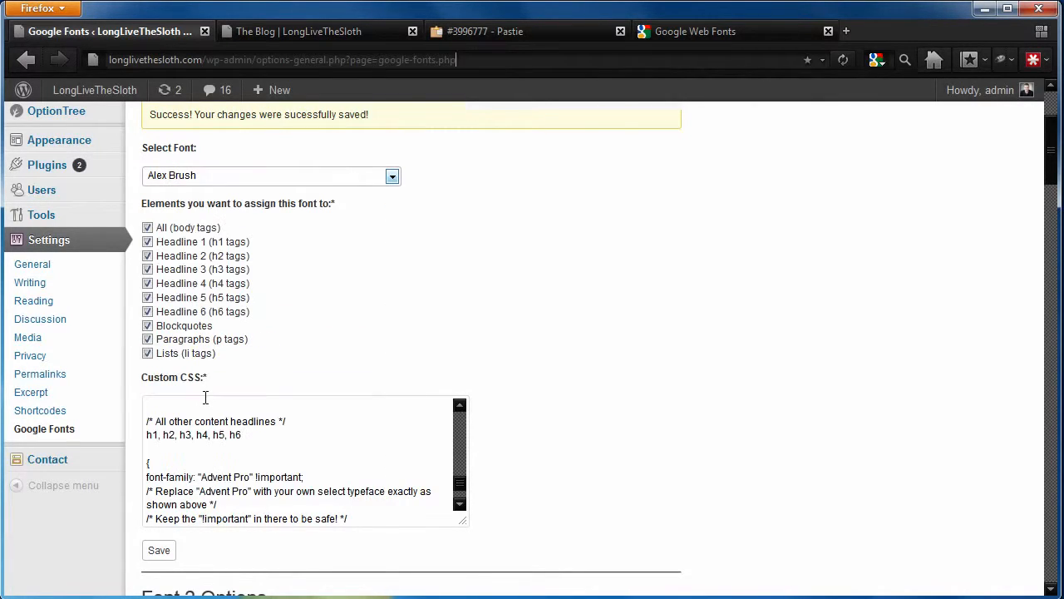
left_click_drag(201, 479, 249, 482)
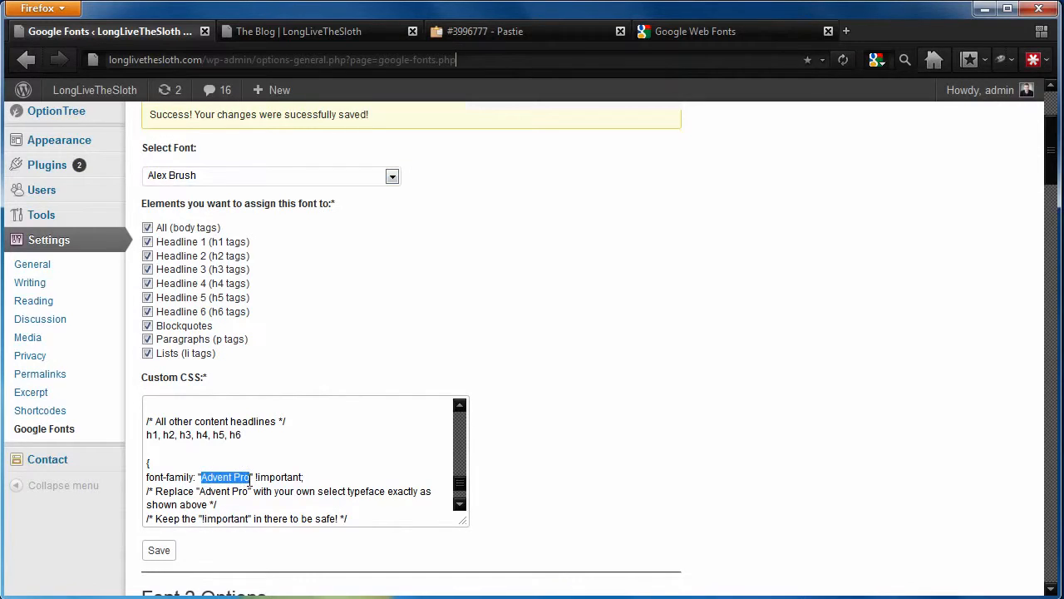
type("Alex B")
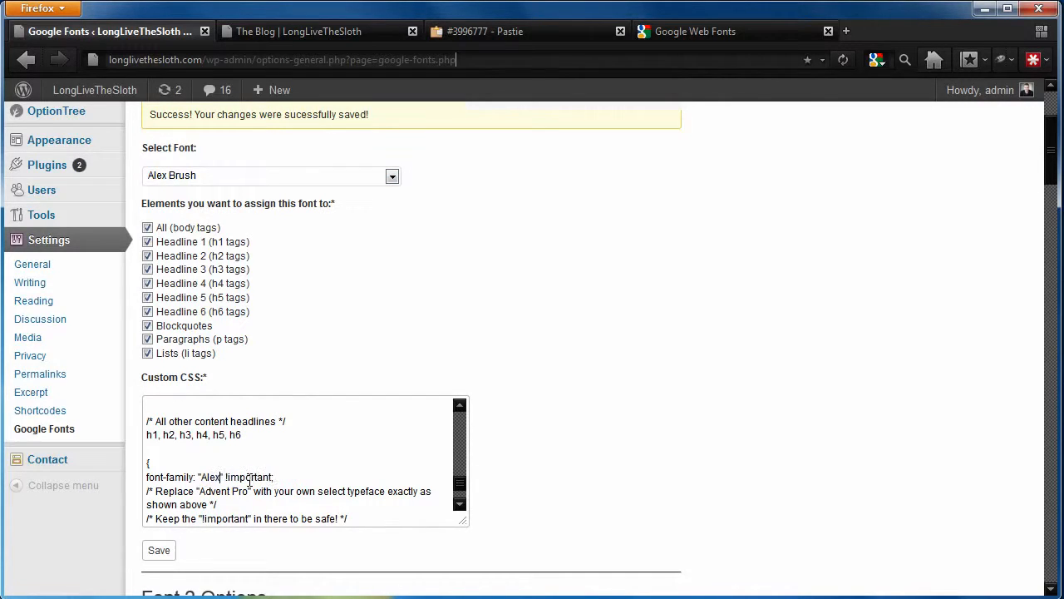
type("rush")
left_click(159, 550)
- Reload the blog page and examine the navigation, headlines, post text, blockquote and post meta line with Alex Brush applied
left_click(281, 33)
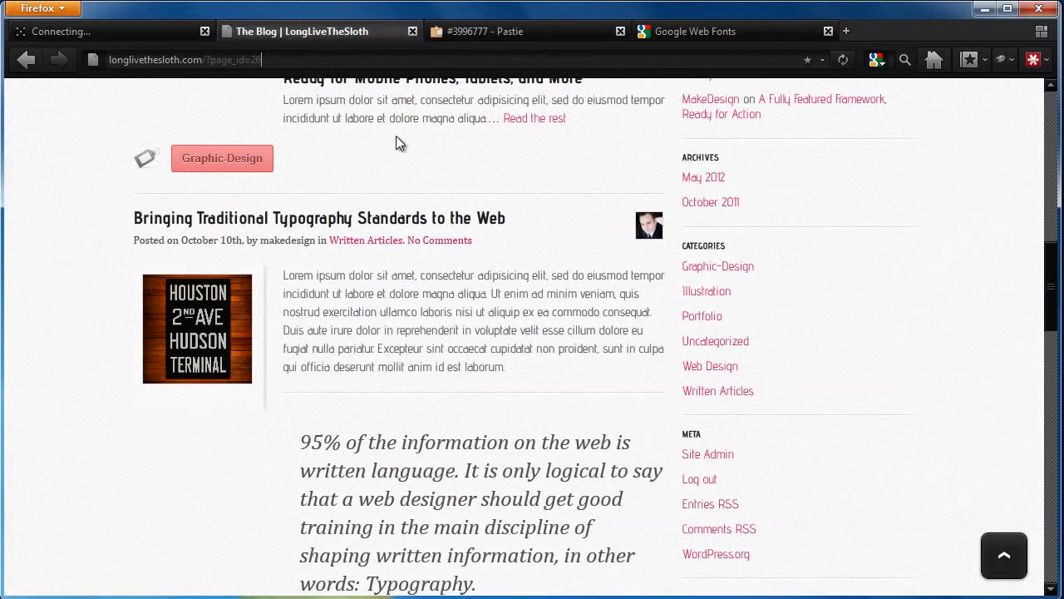
scroll(523, 169, "up", 10)
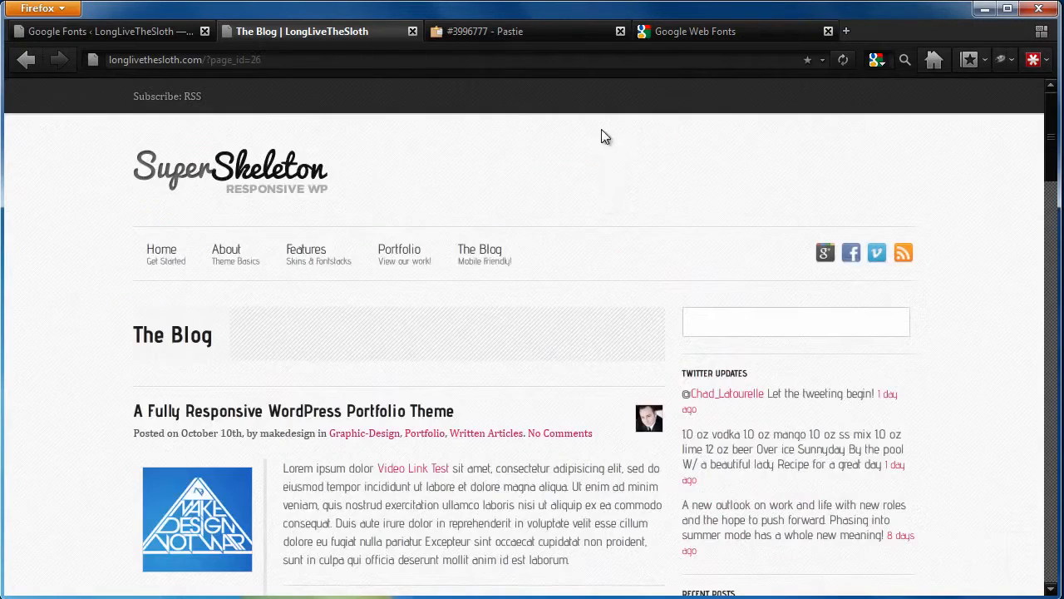
left_click(842, 60)
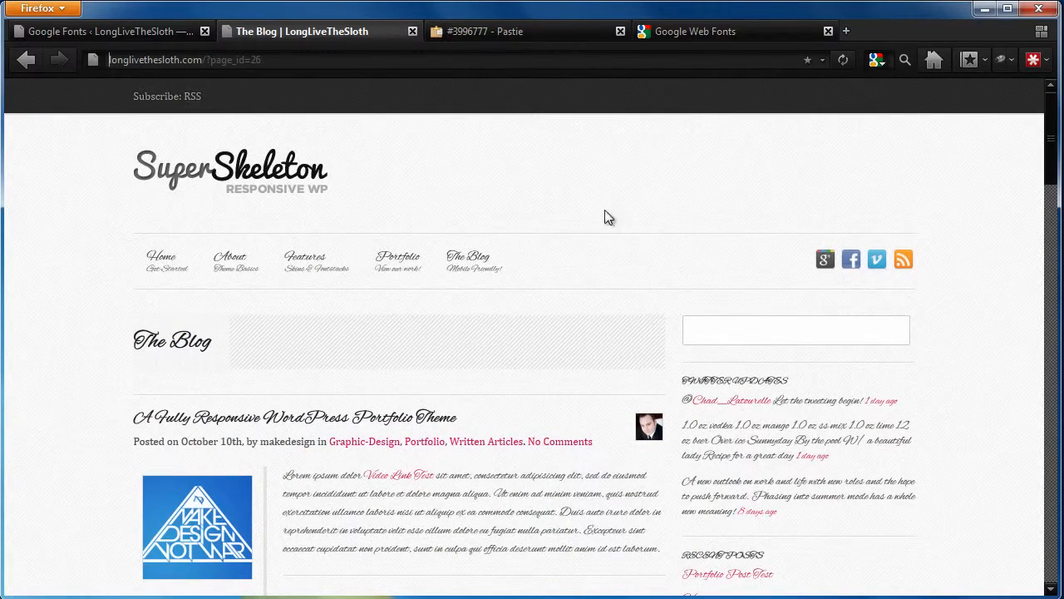
scroll(611, 200, "down", 3)
left_click_drag(535, 335, 555, 389)
left_click(494, 343)
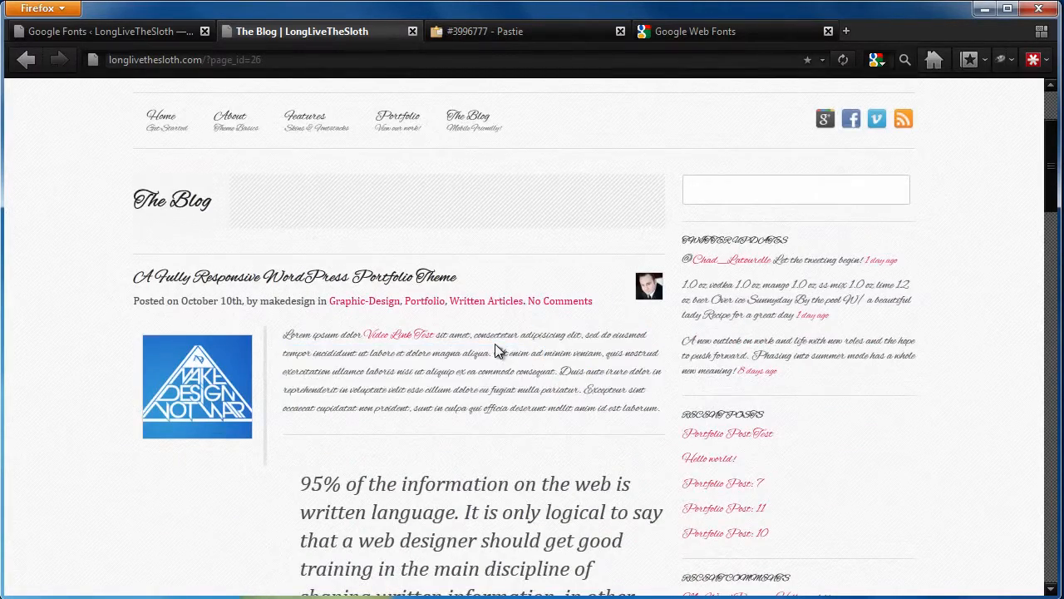
scroll(527, 321, "up", 3)
scroll(605, 374, "down", 5)
left_click_drag(474, 401, 519, 516)
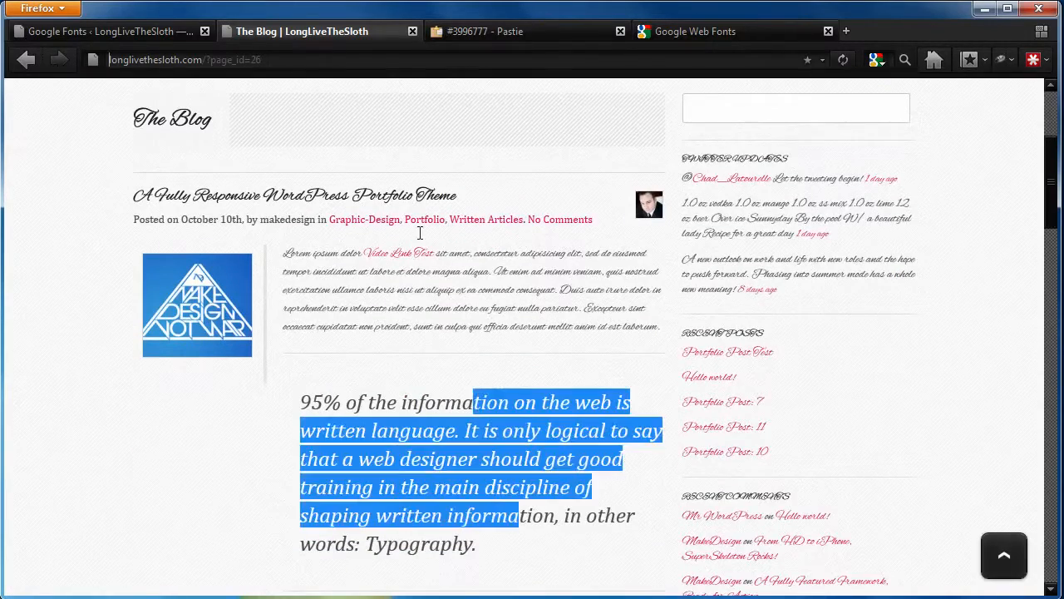
left_click_drag(319, 215, 243, 214)
left_click(398, 144)
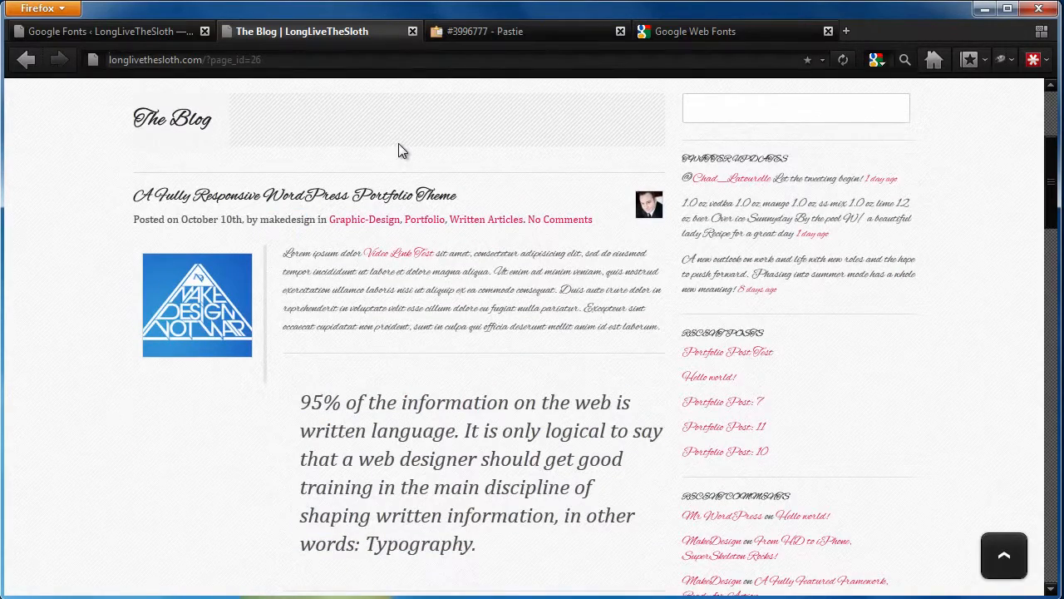
scroll(398, 150, "up", 3)
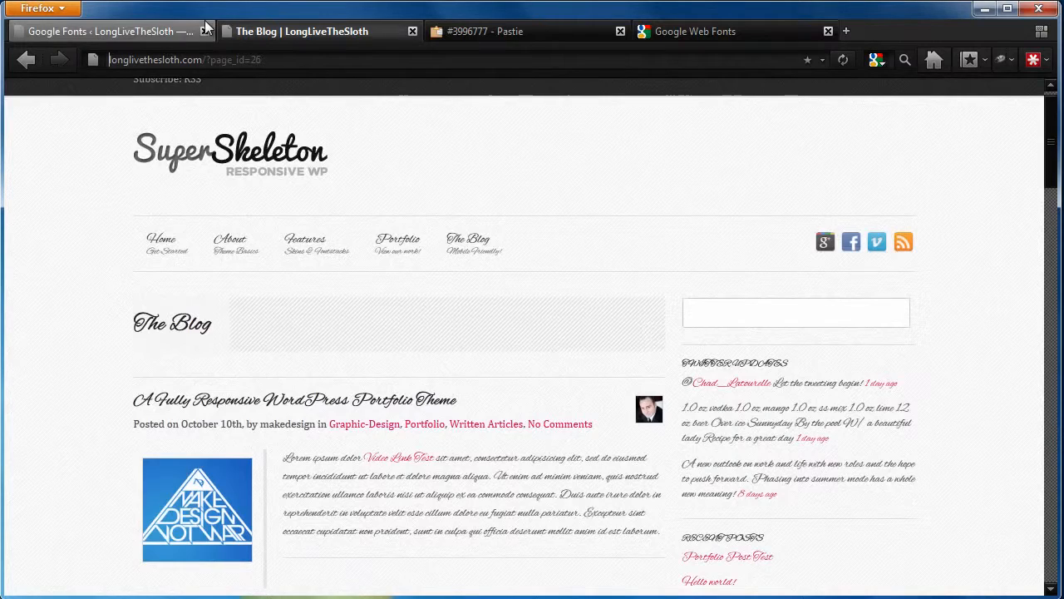
- Return to the Google Fonts settings and examine the "Alex Brush" font-family rule at the end of Font 1's Custom CSS
left_click(205, 25)
scroll(582, 340, "down", 5)
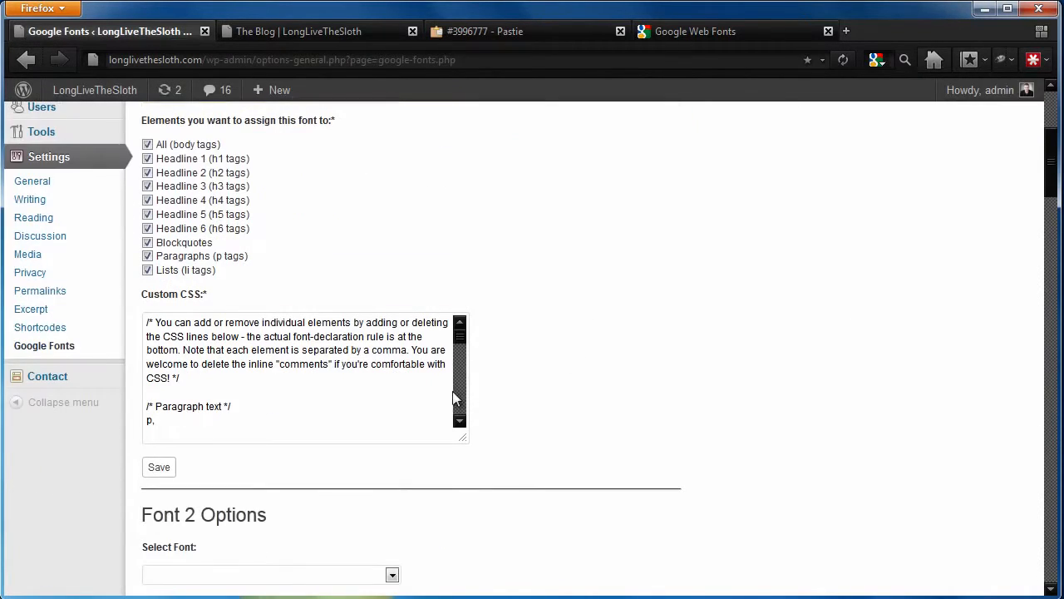
left_click_drag(459, 337, 470, 407)
mouse_move(352, 352)
left_mouse_down()
mouse_move(113, 351)
mouse_move(147, 350)
left_mouse_up()
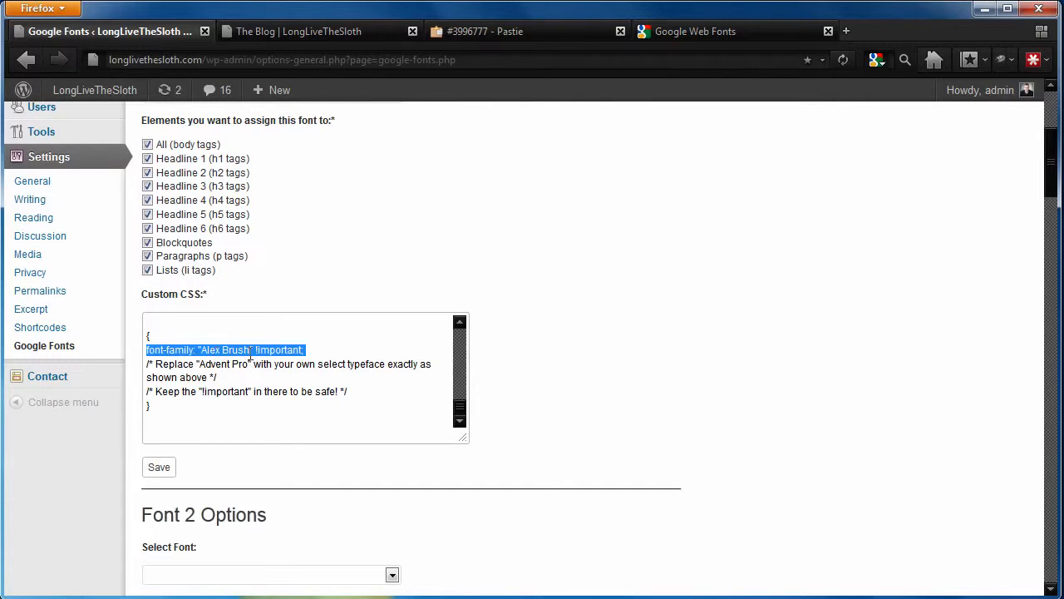
scroll(632, 385, "up", 3)
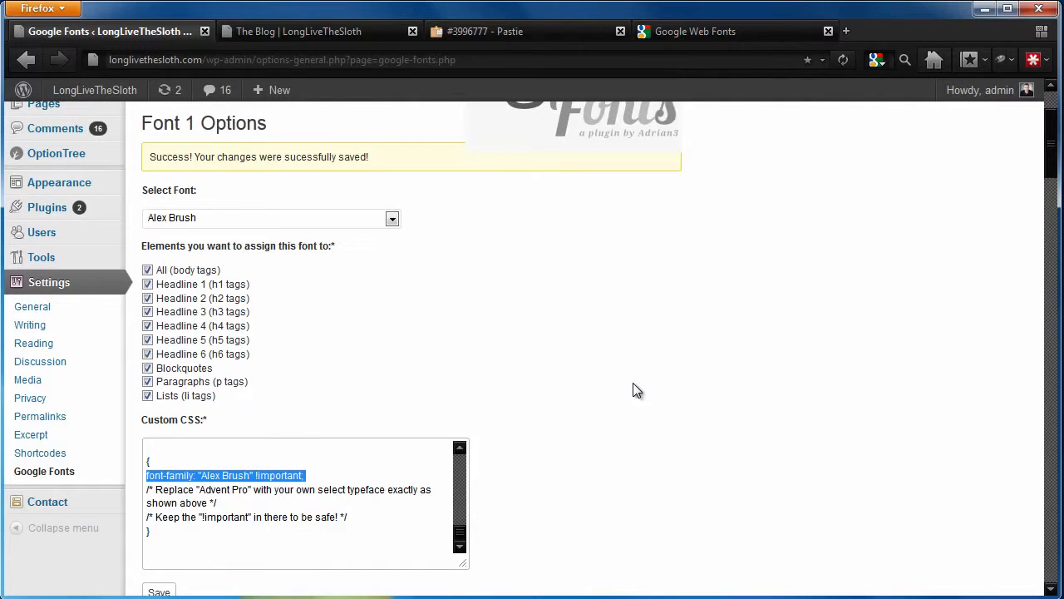
left_click(633, 383)
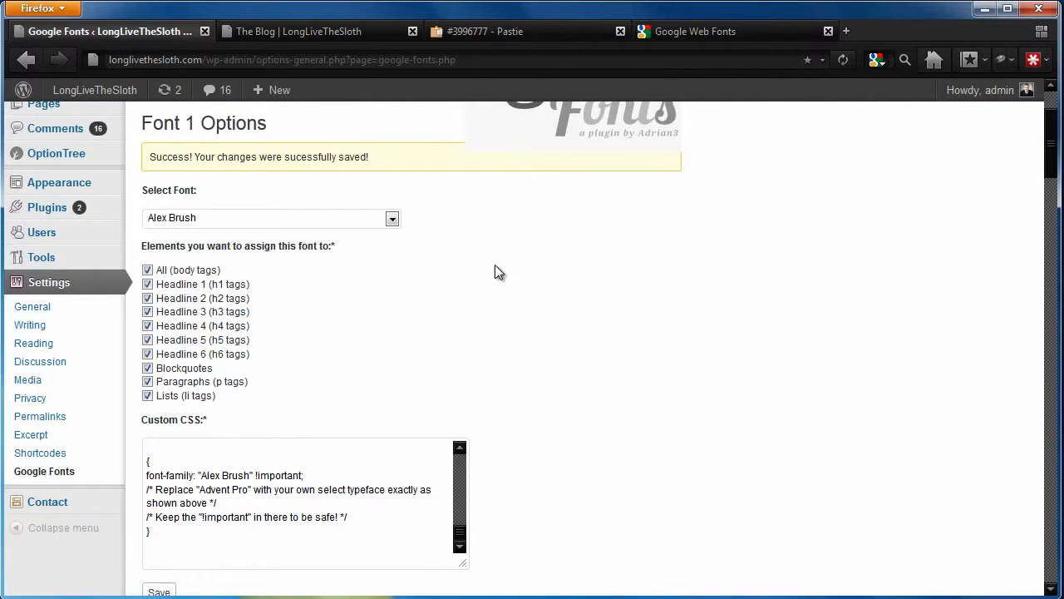
- Choose Aladin as Font 1, replace the font-family name in its Custom CSS with "Aladin", and save
left_click(378, 220)
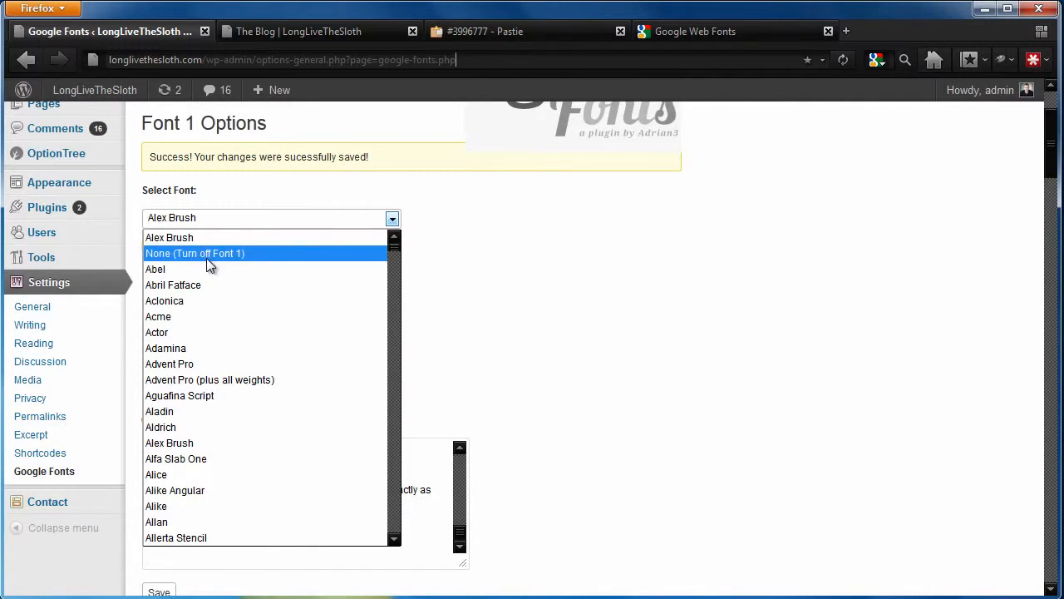
left_click(205, 413)
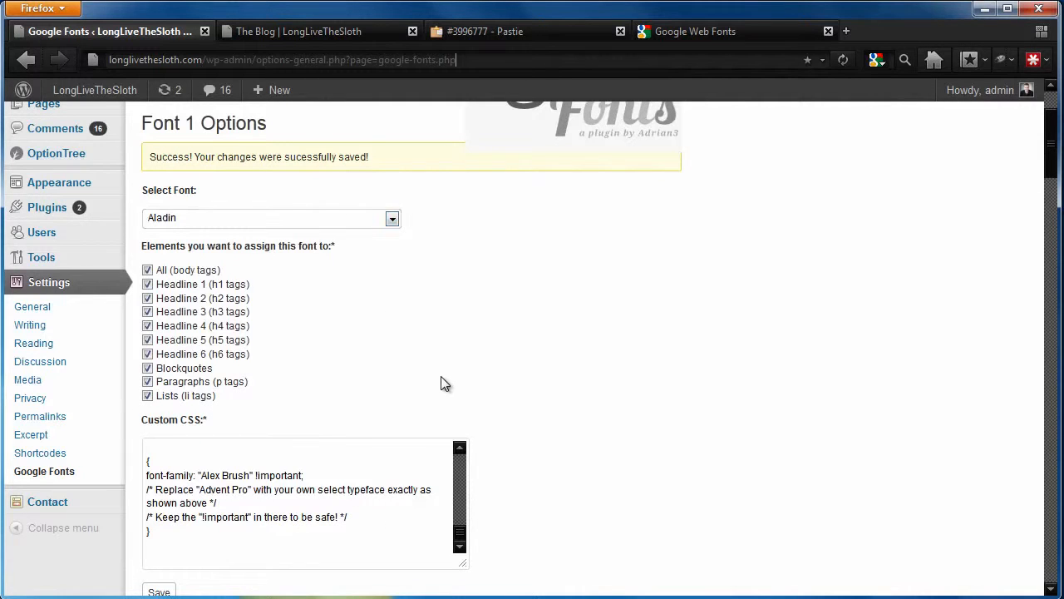
scroll(276, 295, "down", 3)
triple_click(204, 370)
mouse_move(203, 370)
left_mouse_down()
mouse_move(245, 367)
mouse_move(212, 372)
left_mouse_up()
left_click(246, 366)
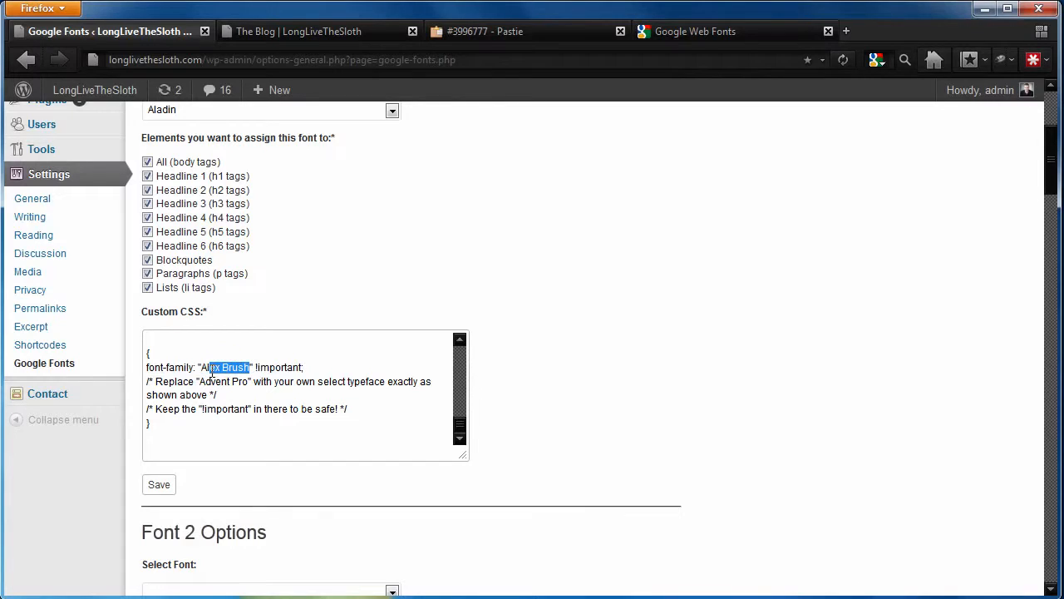
type("adin")
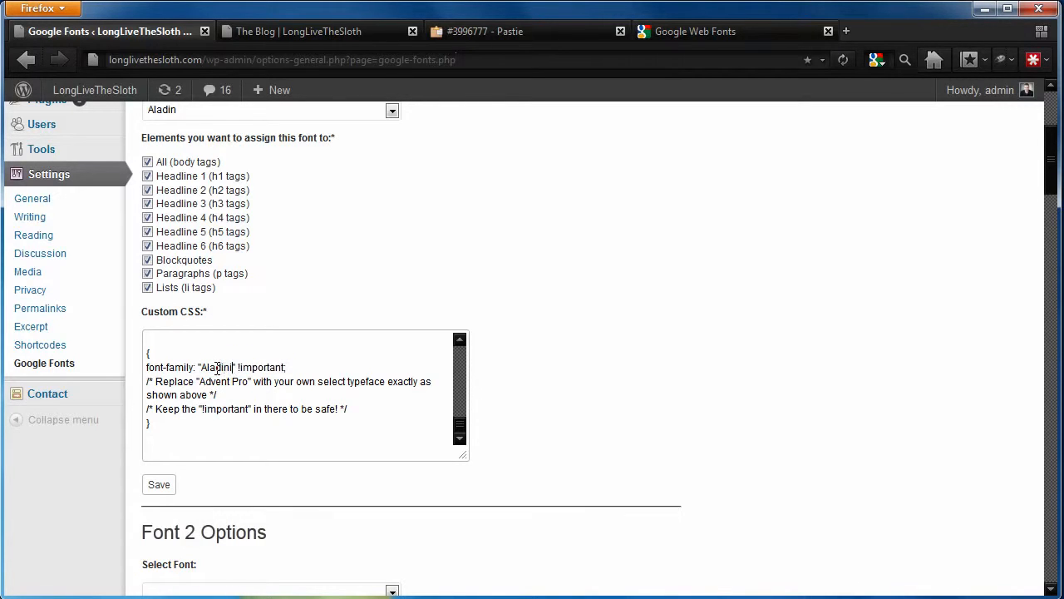
left_click(160, 484)
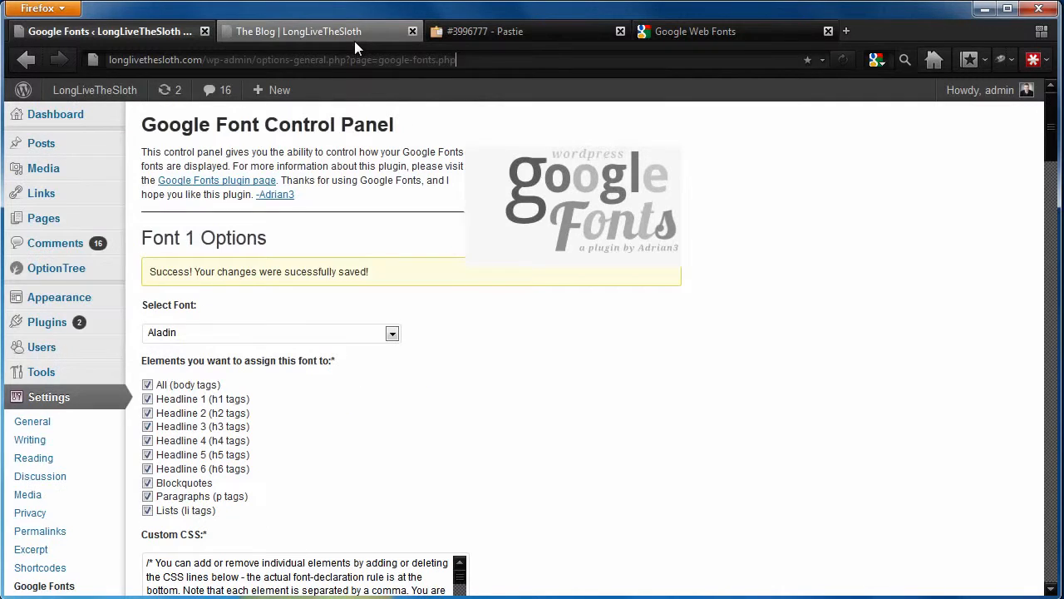
- Reload the blog page and examine the post headline and paragraph text with Aladin applied
left_click(354, 38)
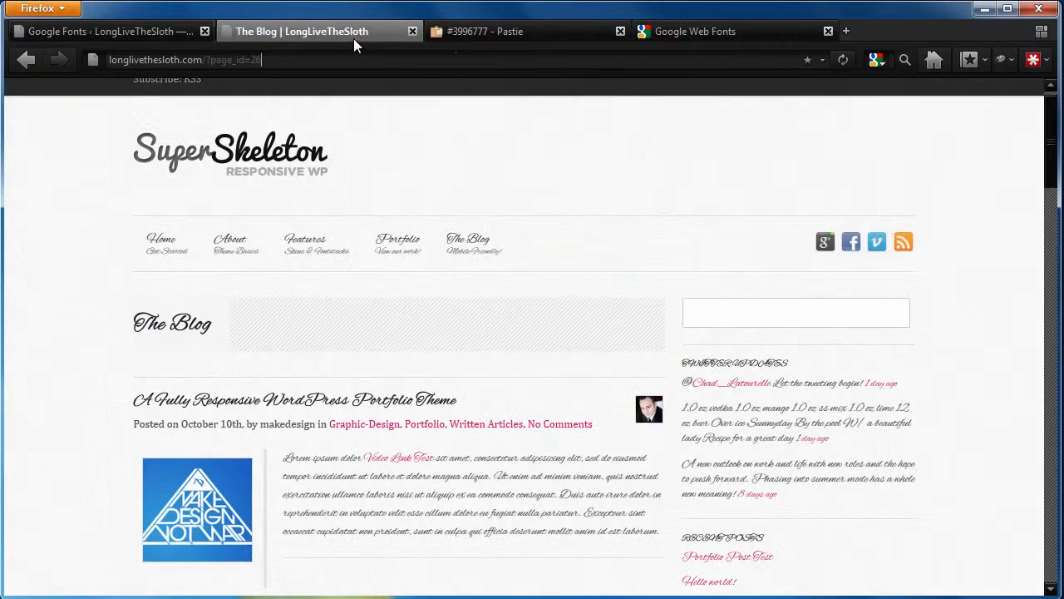
left_click(843, 59)
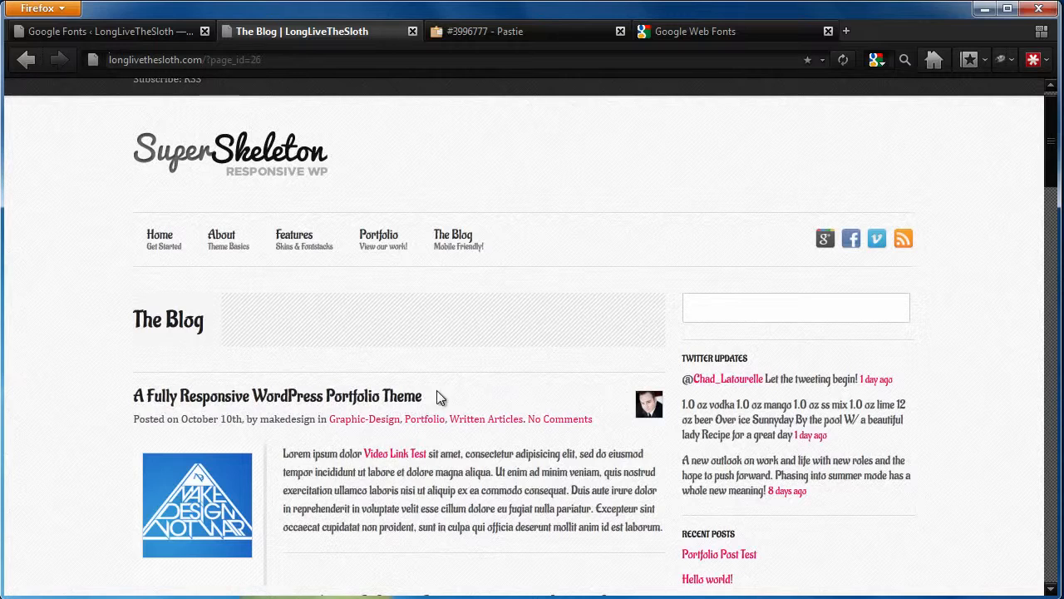
left_click_drag(461, 394, 131, 397)
left_click_drag(466, 453, 518, 537)
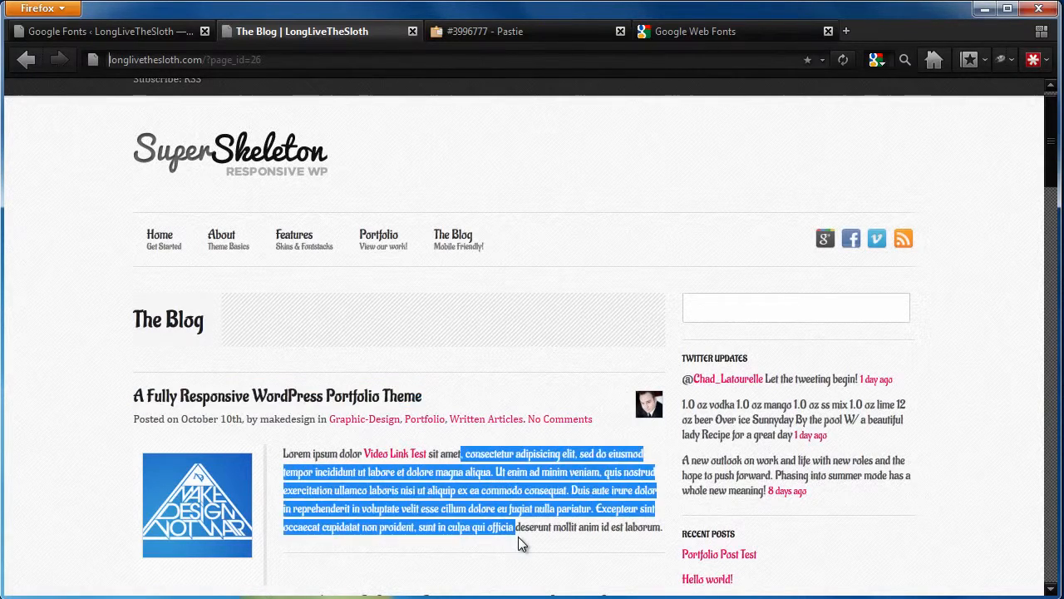
left_click(478, 454)
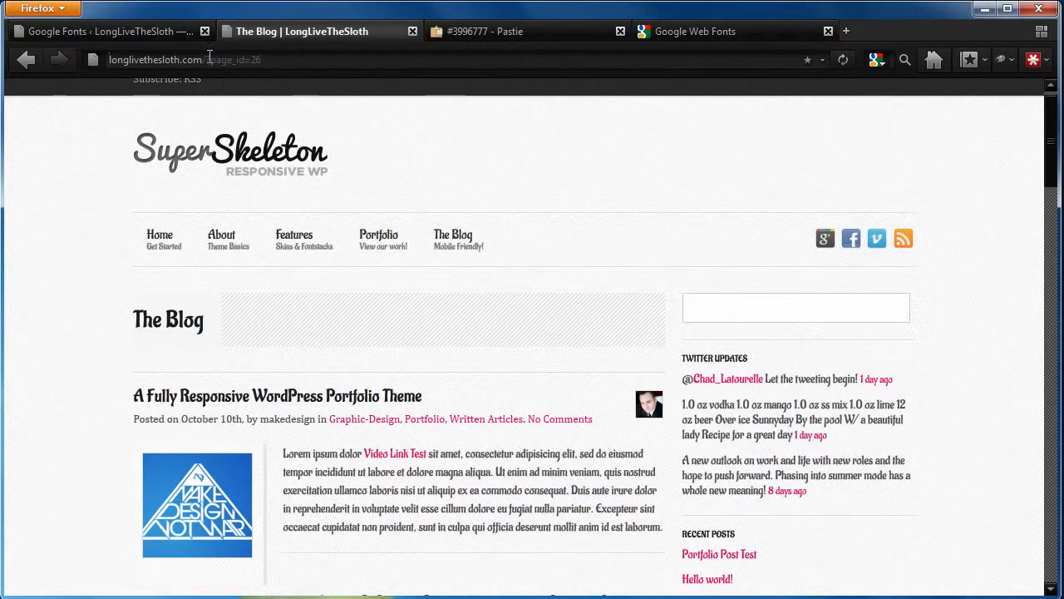
- Review Font 1's Custom CSS in the Google Fonts settings, then examine the selectors and font-family rule in the Pastie snippet
left_click(171, 38)
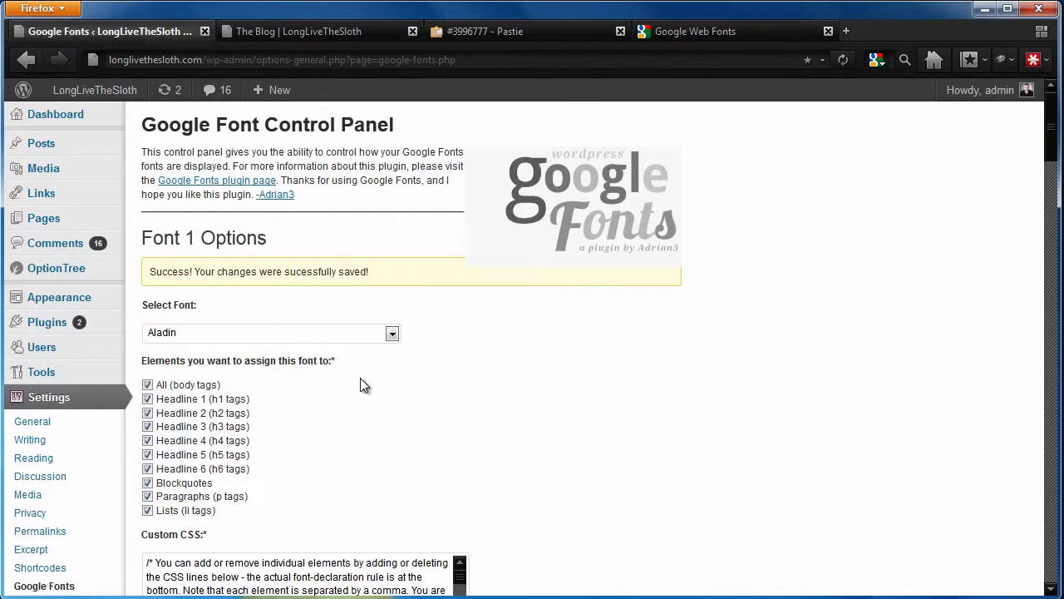
scroll(620, 397, "down", 5)
scroll(619, 397, "down", 1)
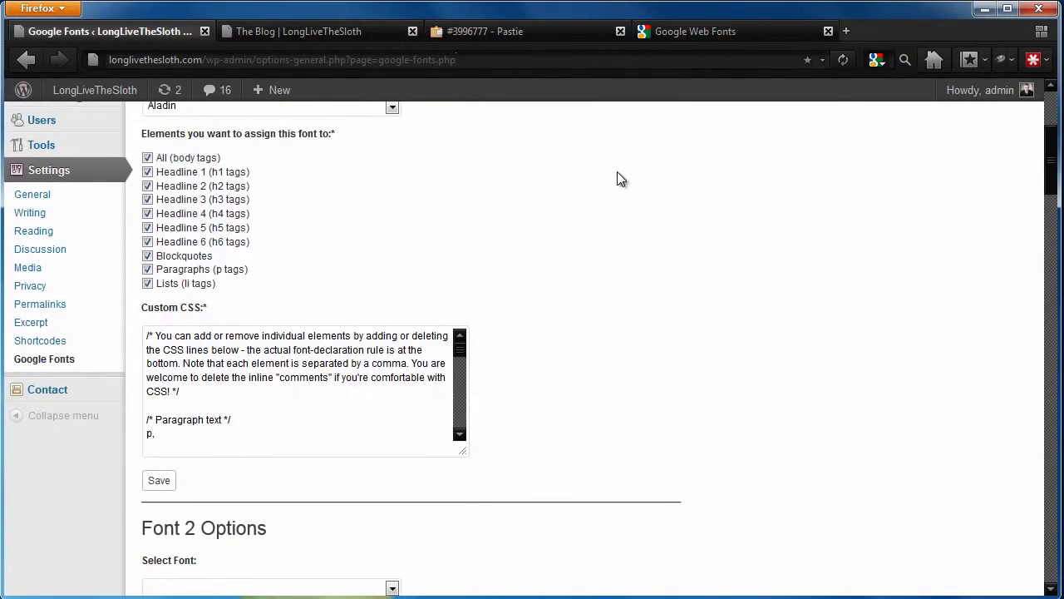
left_click(547, 33)
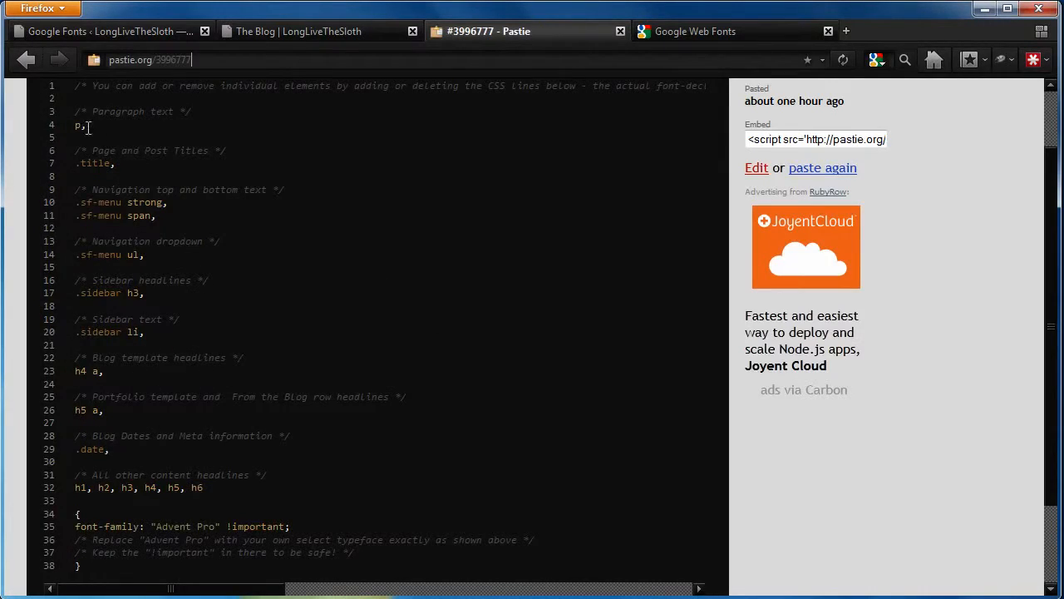
left_click_drag(73, 133, 172, 297)
left_click(167, 232)
scroll(200, 487, "down", 2)
left_click_drag(291, 467, 100, 466)
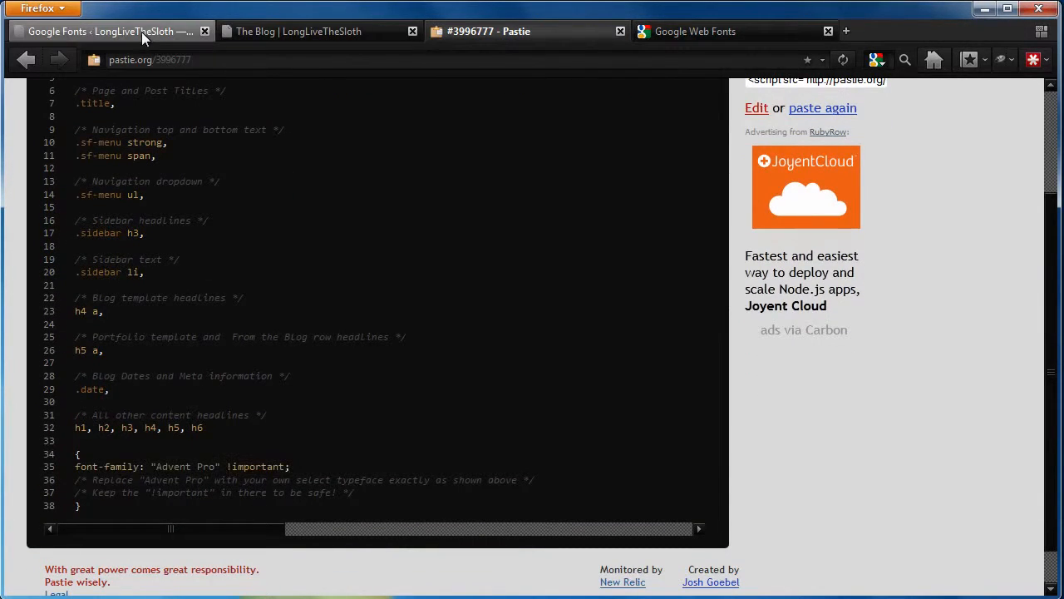
- Move the "Paragraph text" comment and its p selector from Font 1's Custom CSS into Font 2's Custom CSS, closing the leftover gap
left_click(108, 31)
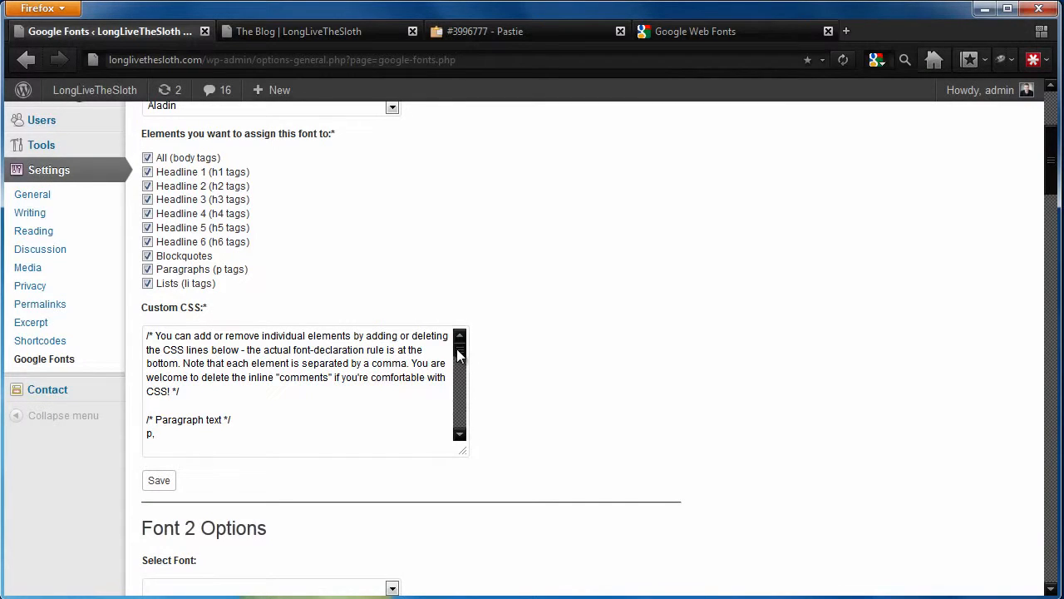
scroll(463, 361, "down", 2)
scroll(463, 364, "up", 1)
left_click_drag(200, 385, 146, 366)
key("ctrl+c")
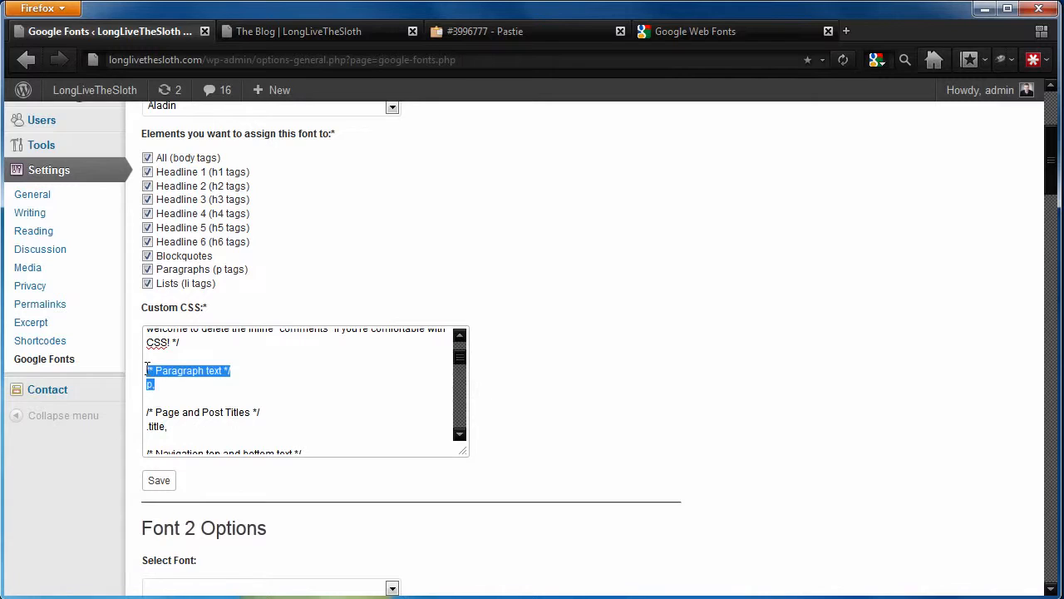
key("Delete")
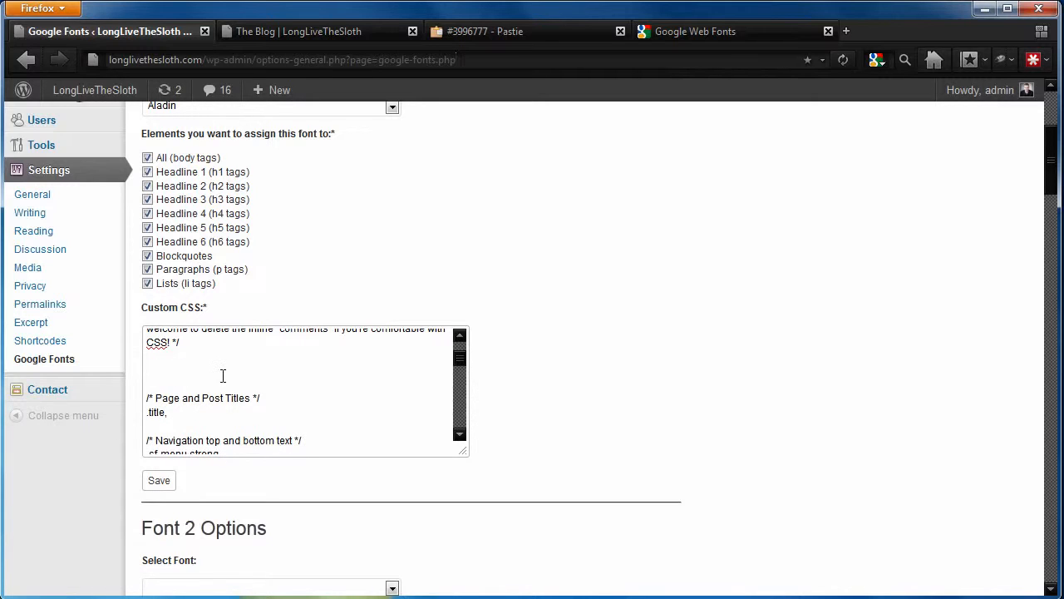
key("Delete")
key("Delete")
scroll(554, 423, "down", 5)
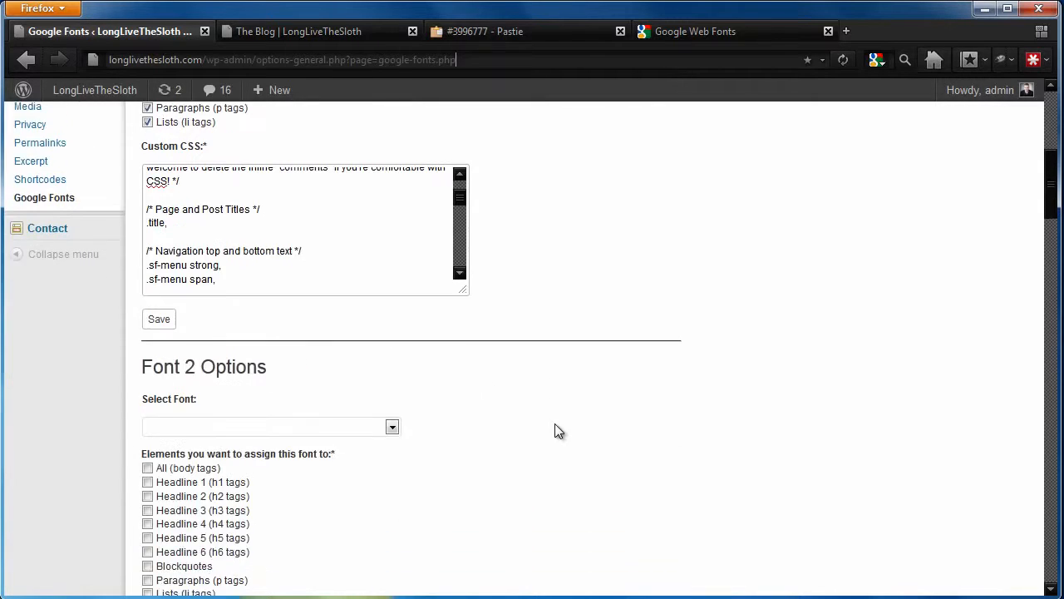
left_click(335, 482)
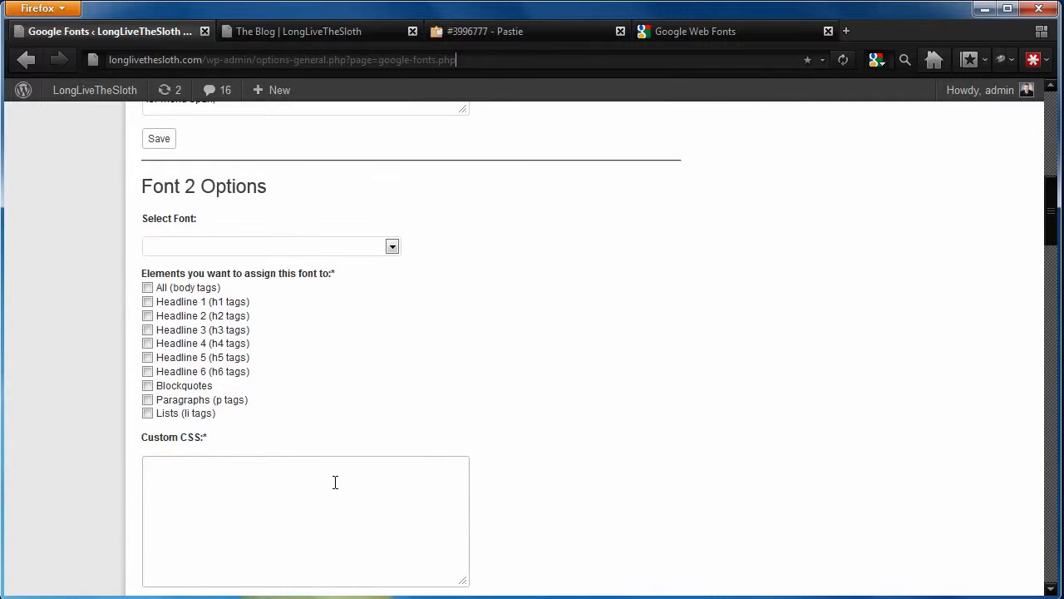
key("ctrl+v")
- Copy Font 1's braced "Aladin" font-family rule below Font 2's p selector, removing the comma after p and the two instruction comments
scroll(428, 238, "up", 3)
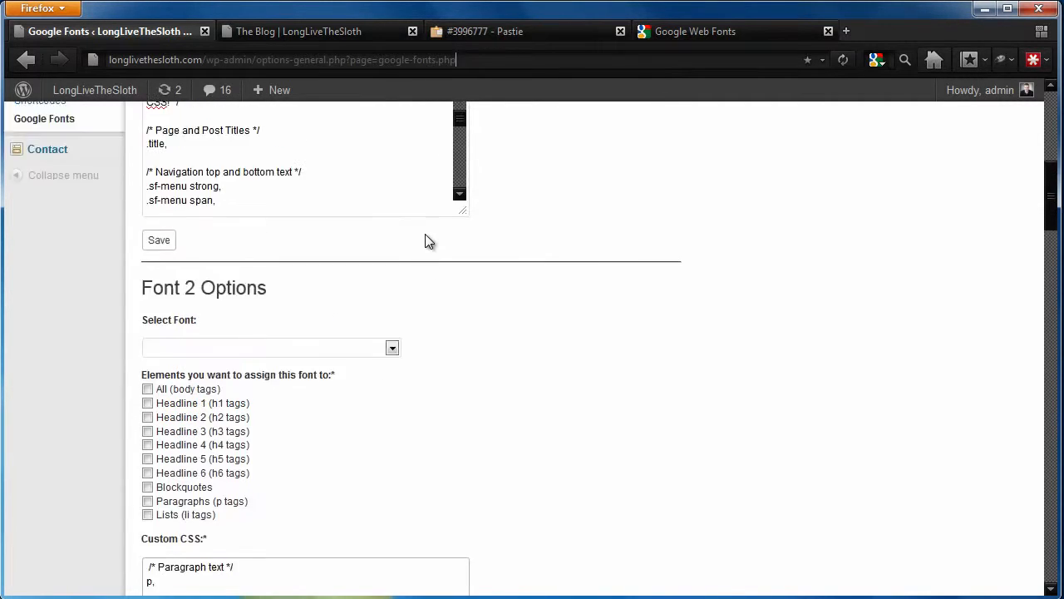
left_click_drag(463, 162, 471, 223)
left_click_drag(368, 226, 158, 161)
key("ctrl+c")
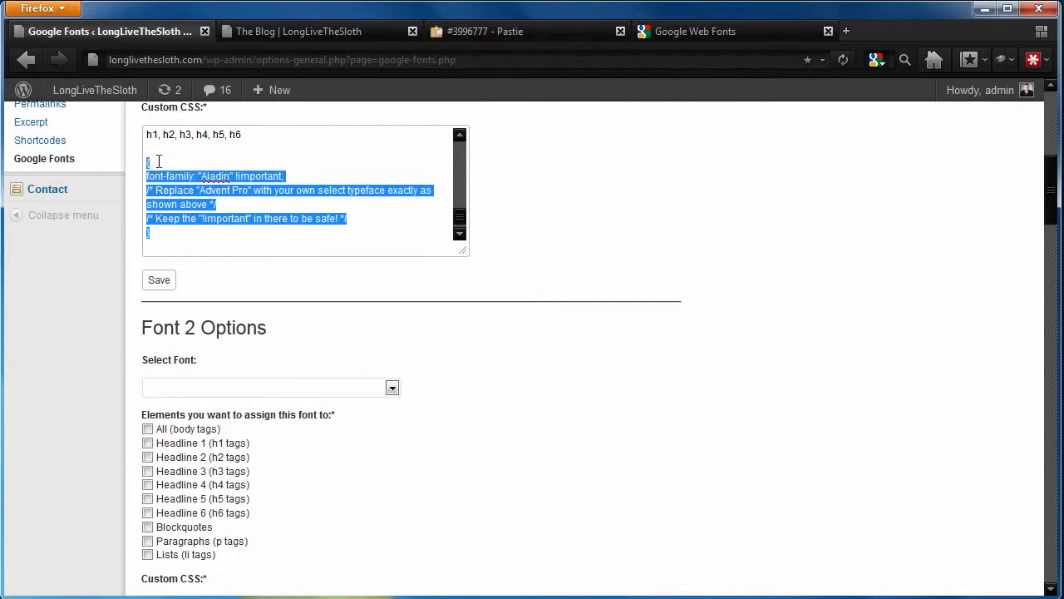
scroll(384, 469, "down", 5)
left_click(289, 419)
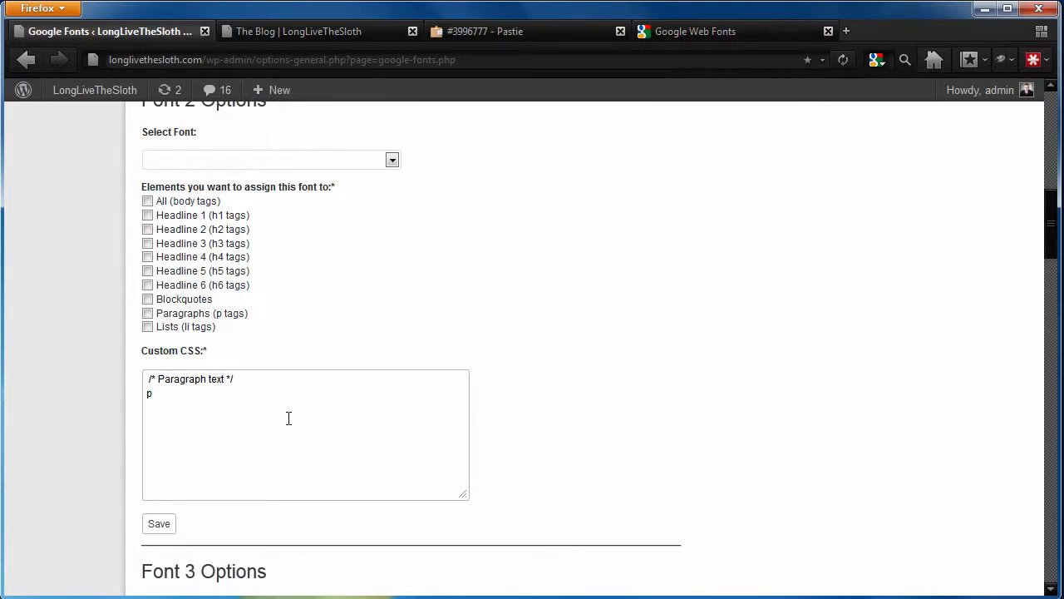
key("ctrl+v")
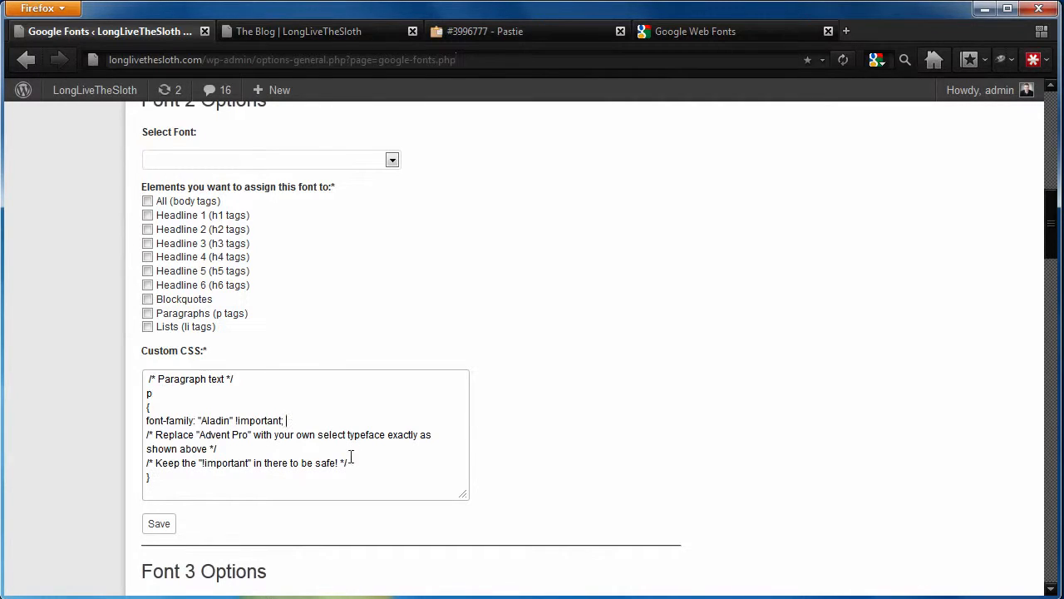
left_click_drag(368, 460, 349, 420)
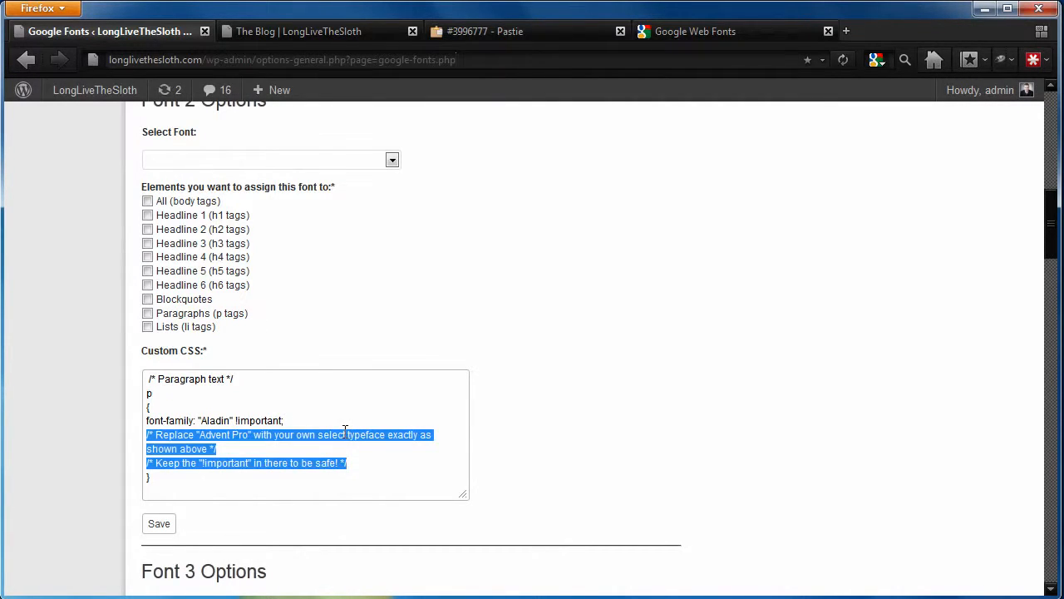
key("BackSpace")
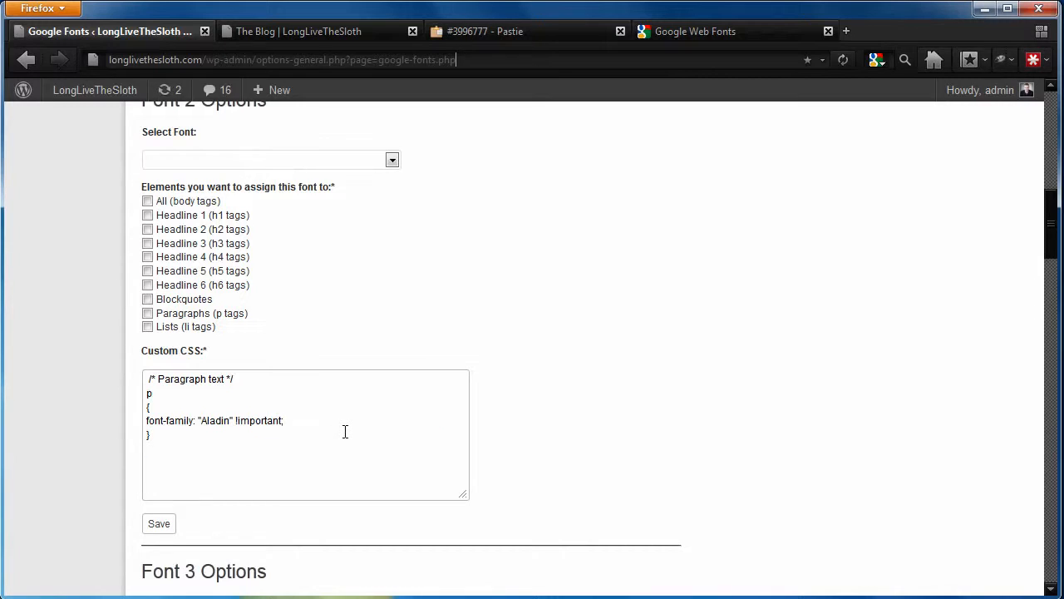
- Set Font 2 to Actor, change its Custom CSS font-family to "Actor", and save the settings
left_click(211, 407)
left_click(249, 160)
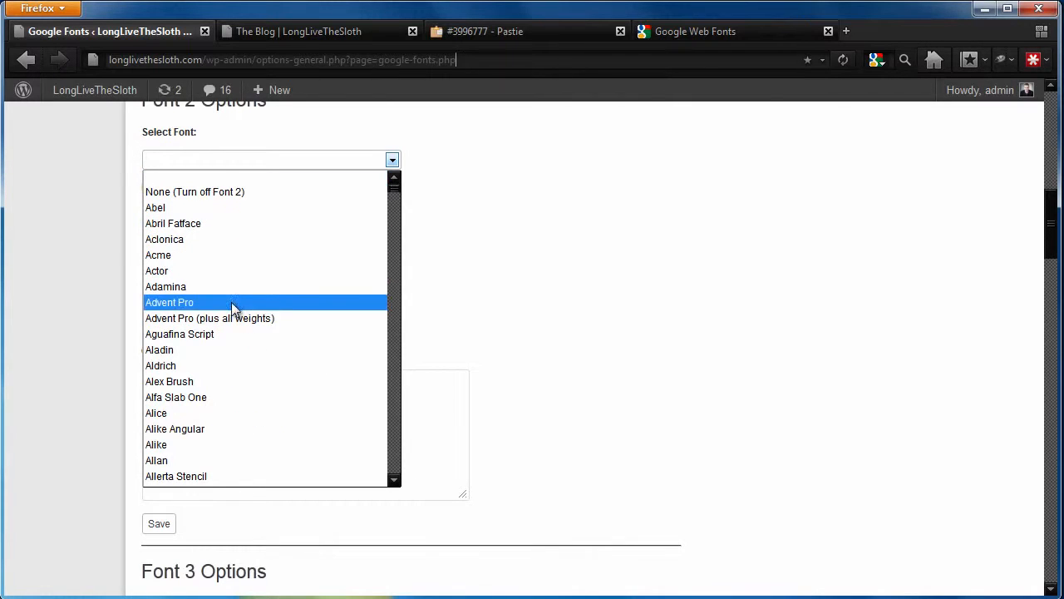
left_click(224, 272)
double_click(214, 421)
type("Actor")
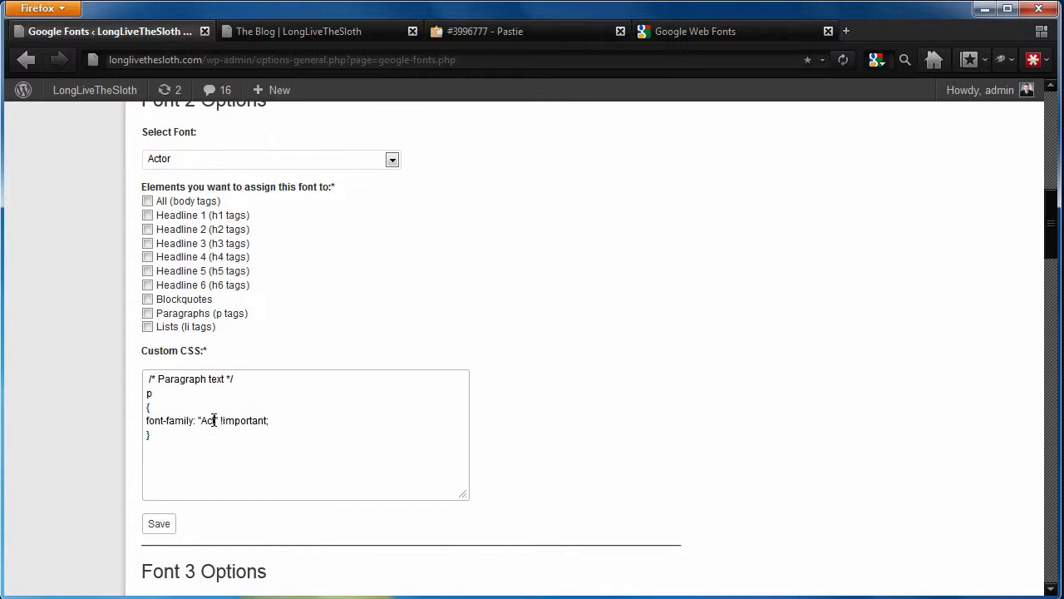
left_click(161, 524)
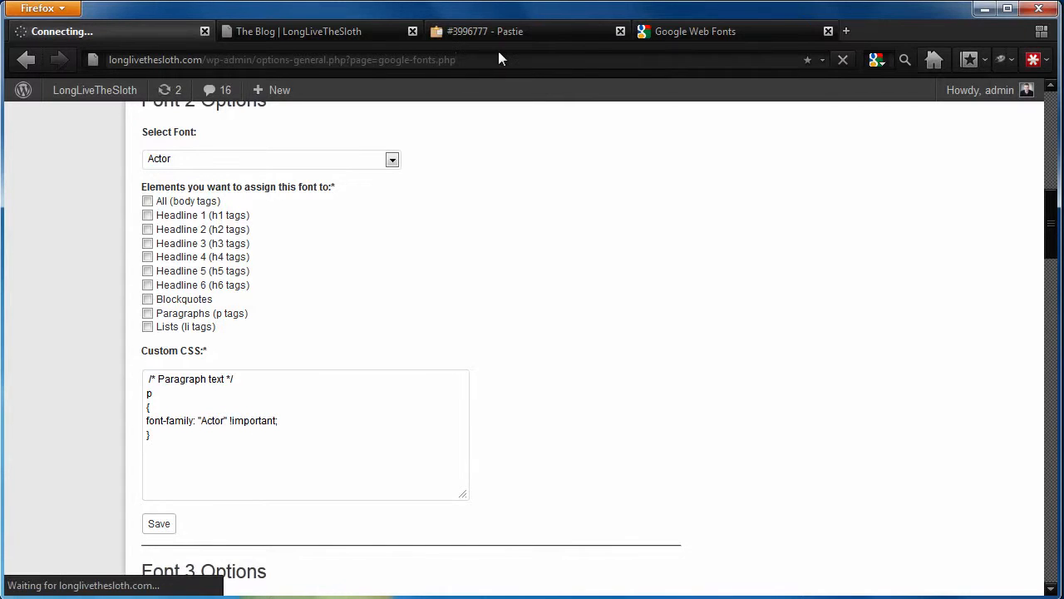
- Reload the blog page and examine the first post's paragraph text with Font 2 applied
left_click(368, 34)
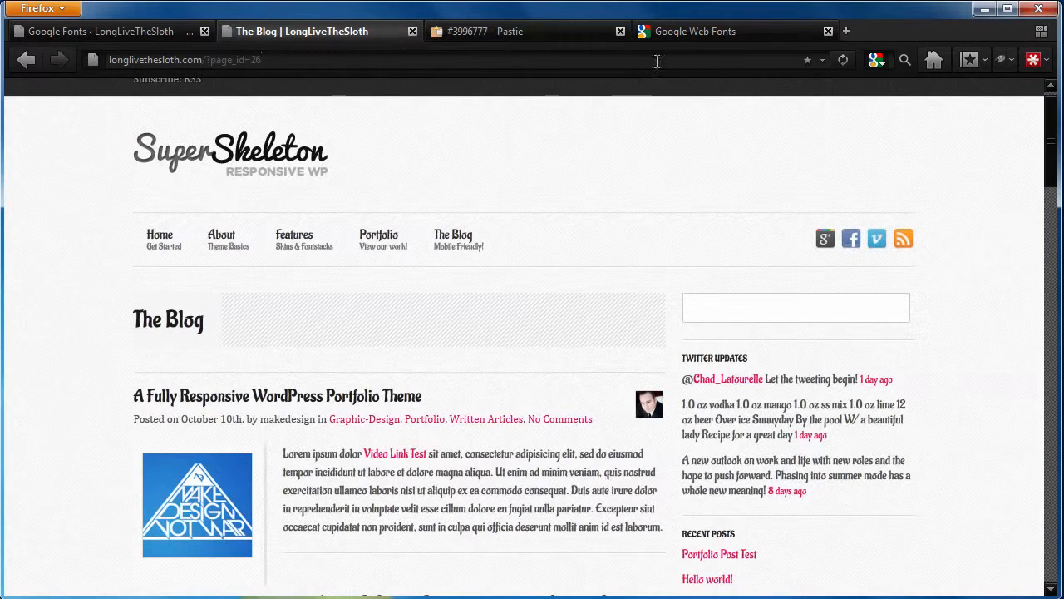
left_click(845, 60)
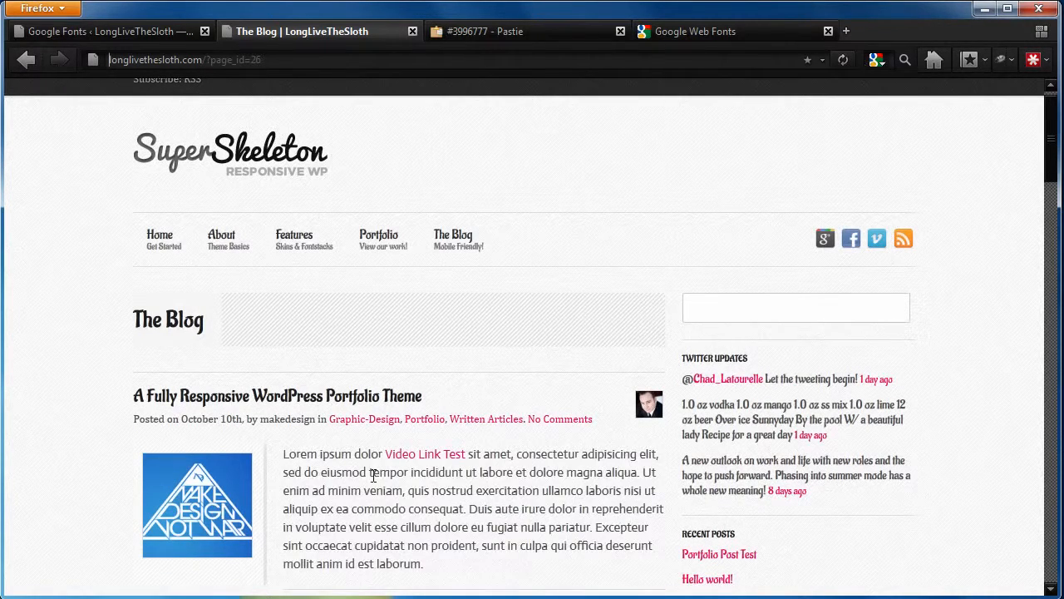
left_click_drag(329, 454, 482, 550)
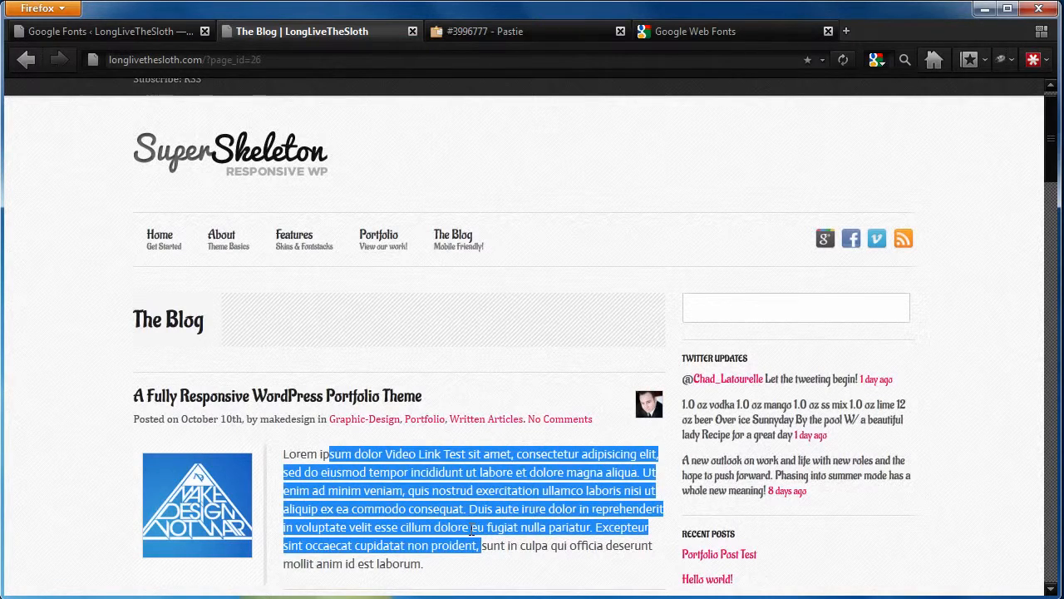
left_click(472, 531)
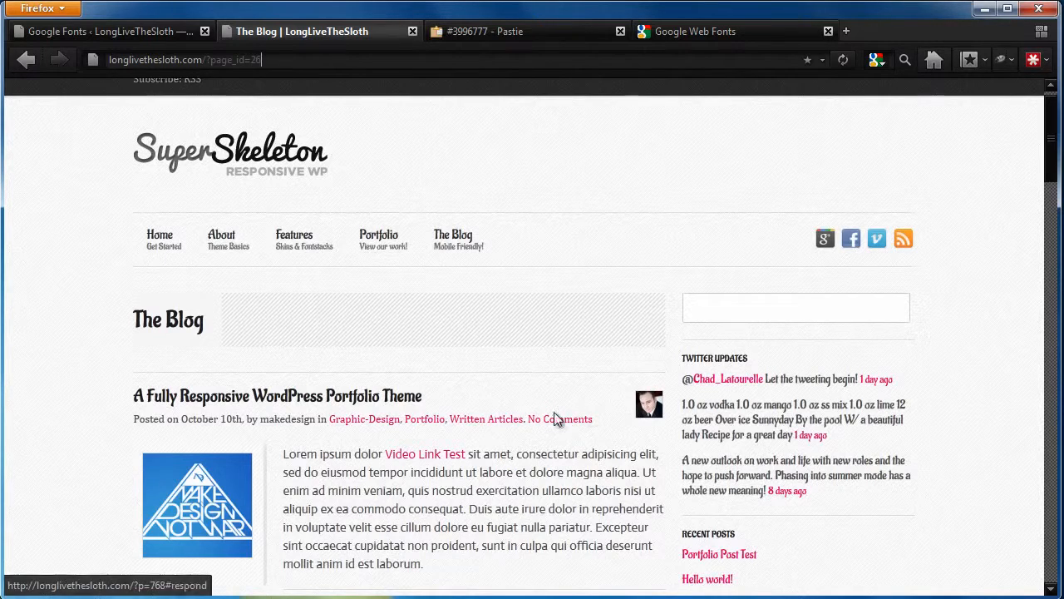
- Inspect the Features navigation link with Firebug, examining its class, the parent list's sf-menu class and the nested strong element
right_click(269, 394)
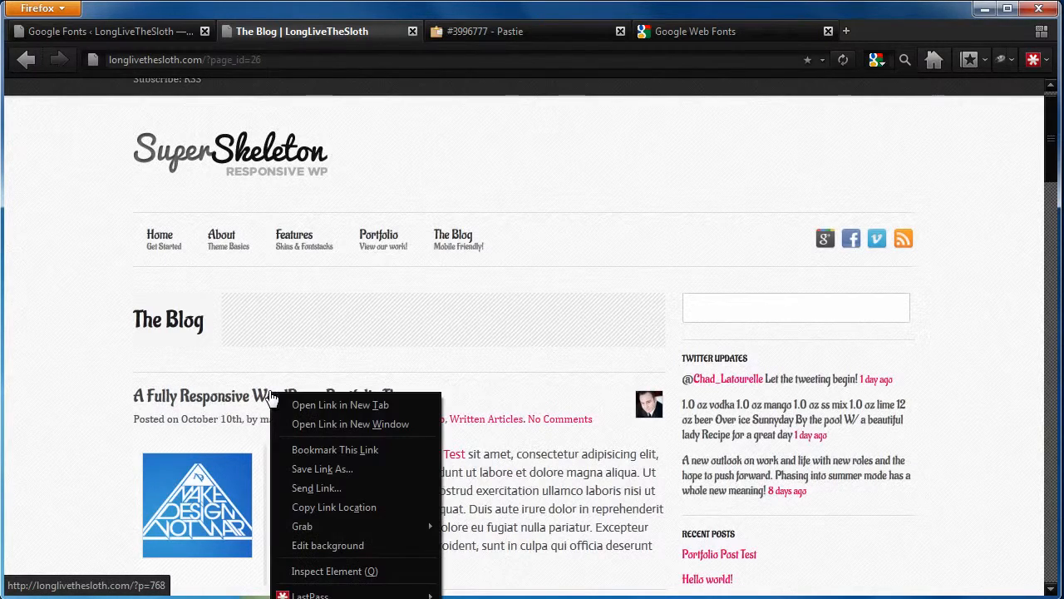
left_click(343, 506)
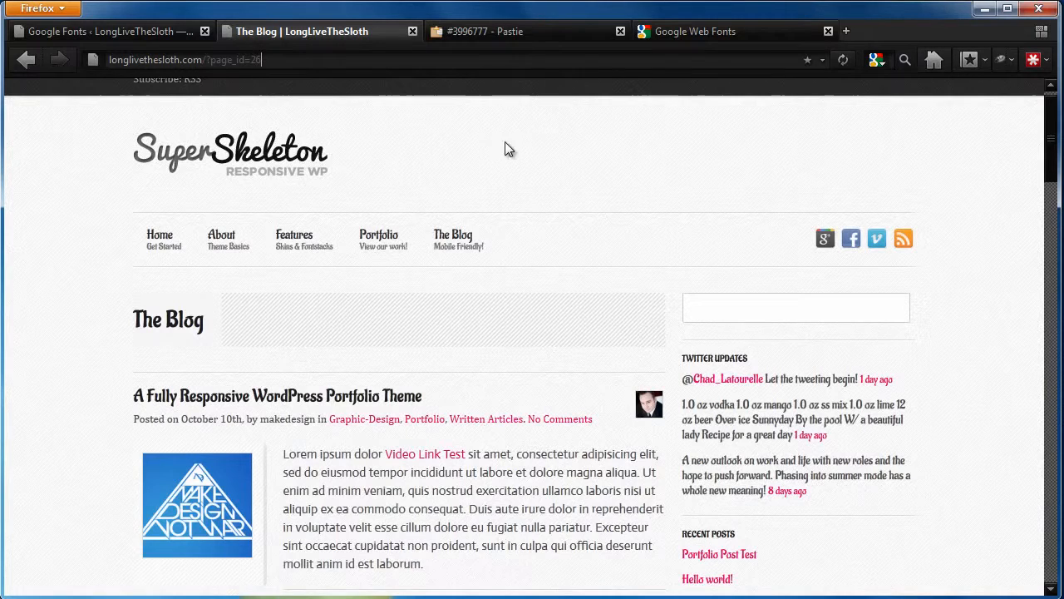
right_click(304, 229)
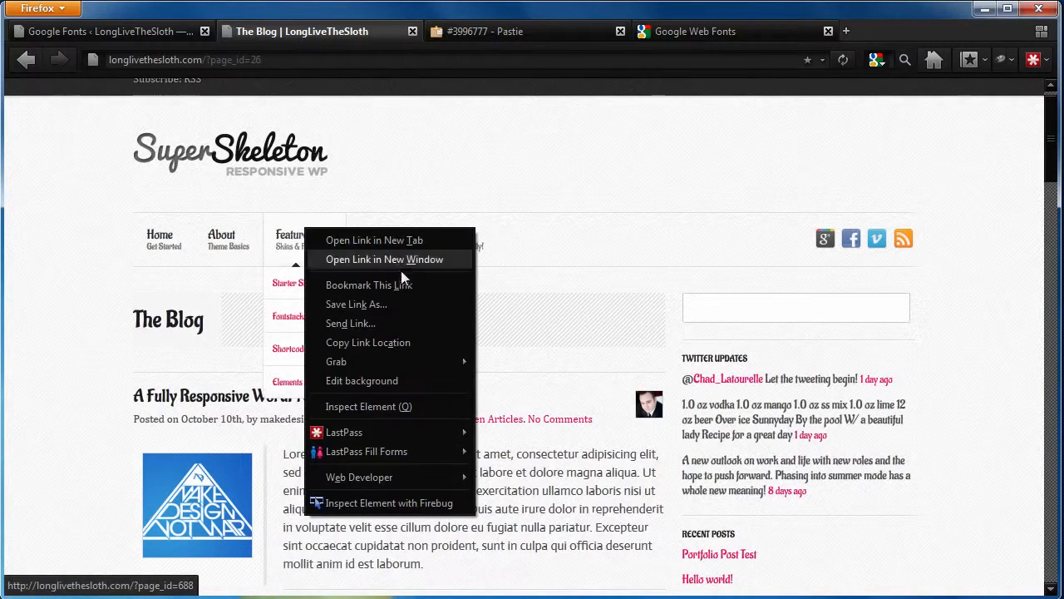
left_click(371, 503)
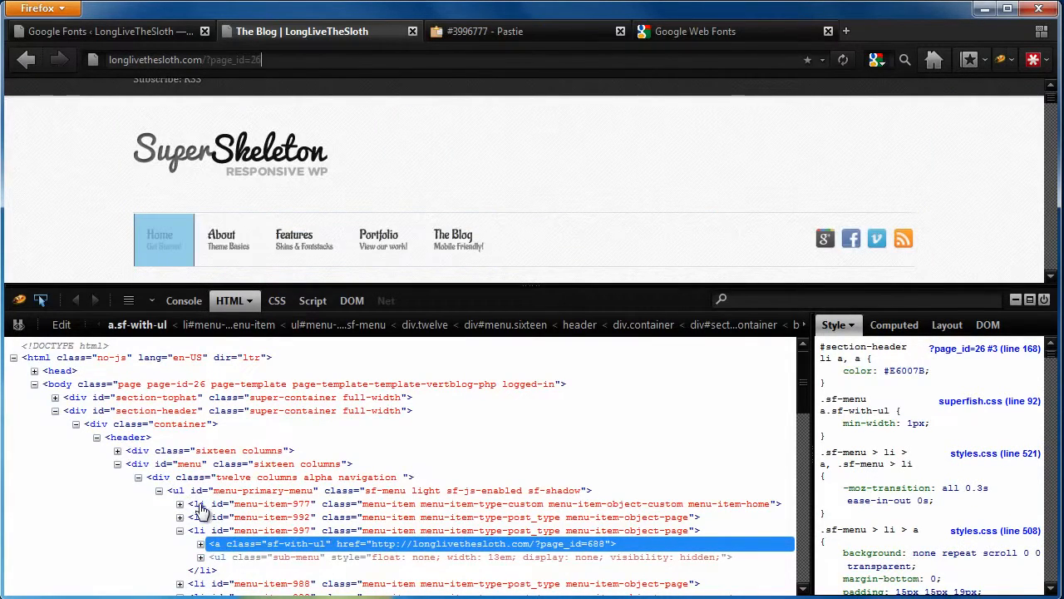
left_click(283, 544)
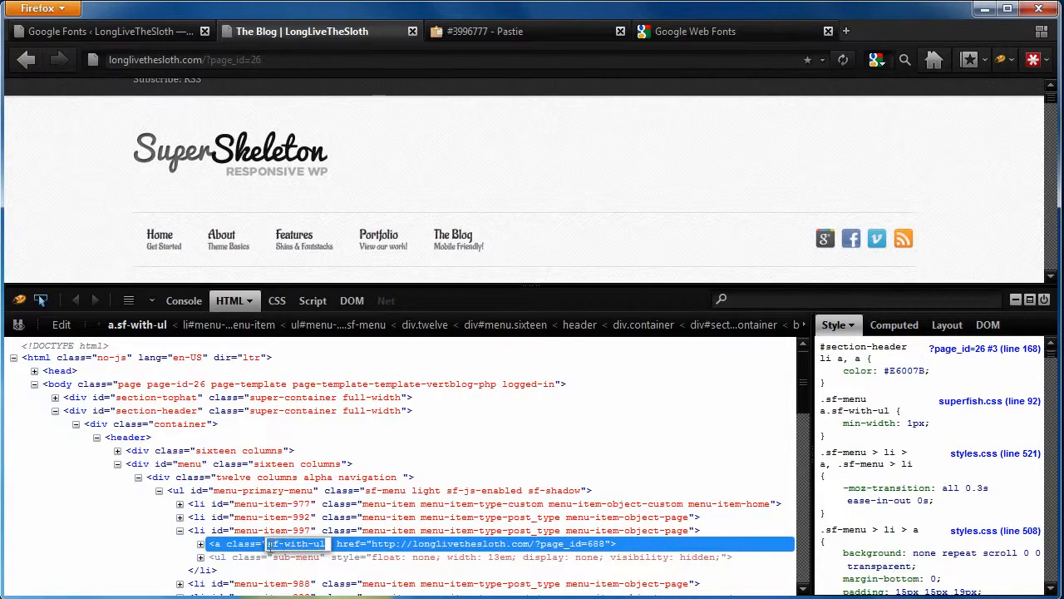
left_click(178, 494)
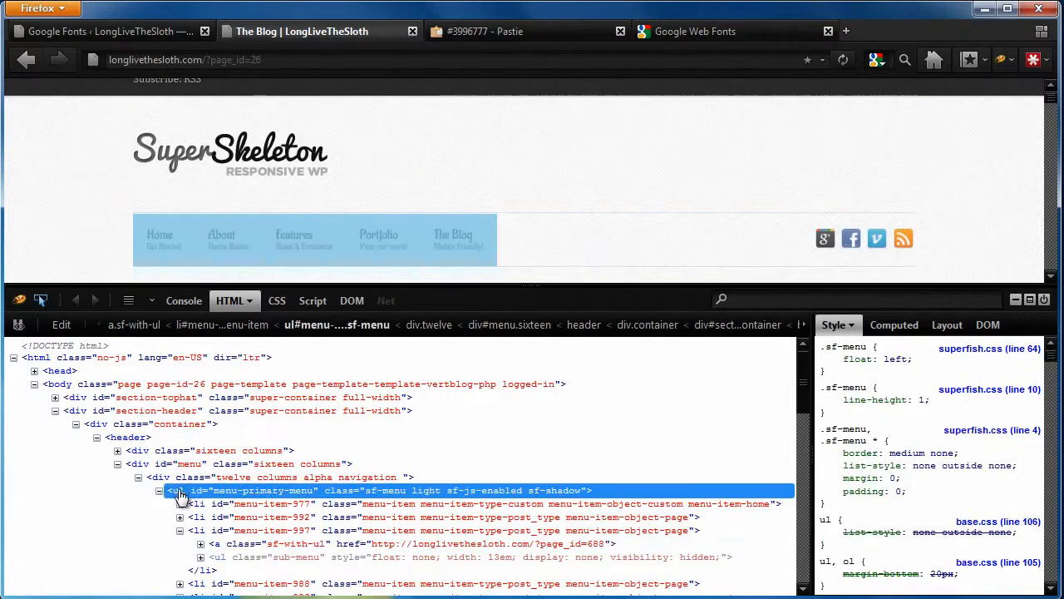
left_click(369, 491)
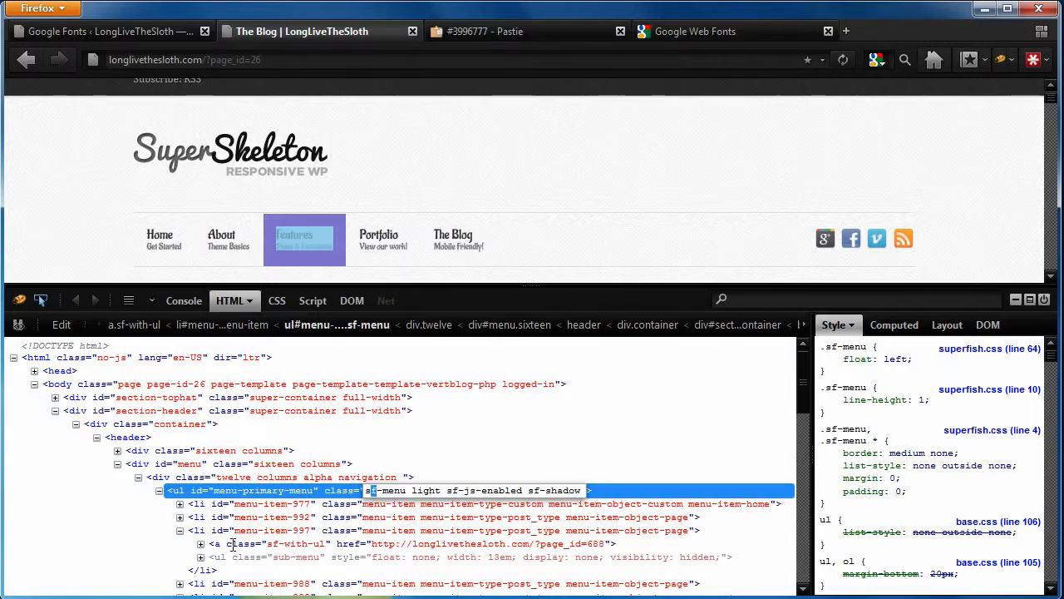
key("Escape")
left_click(201, 544)
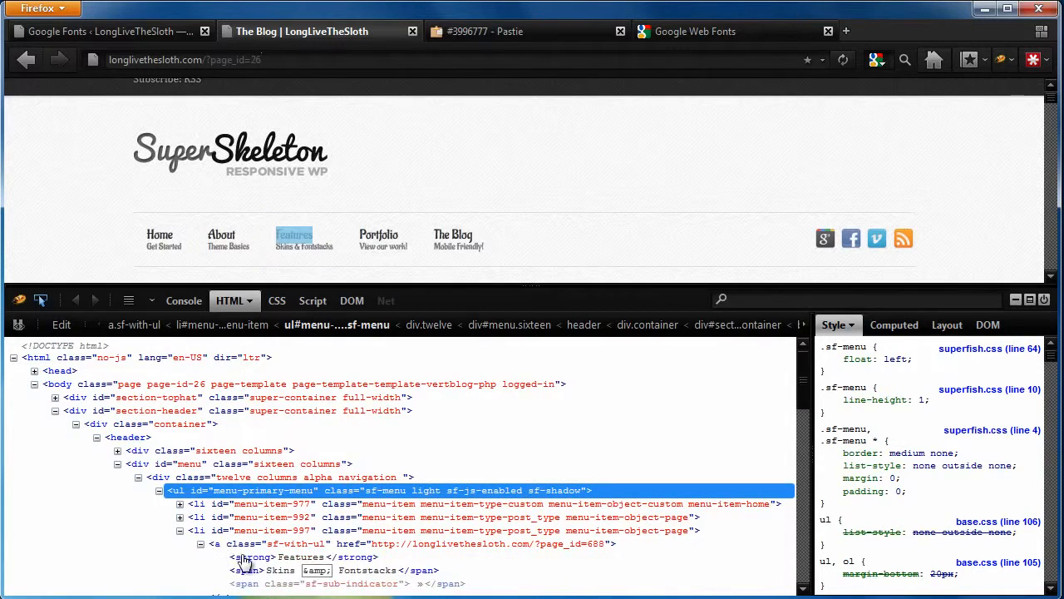
left_click(249, 558)
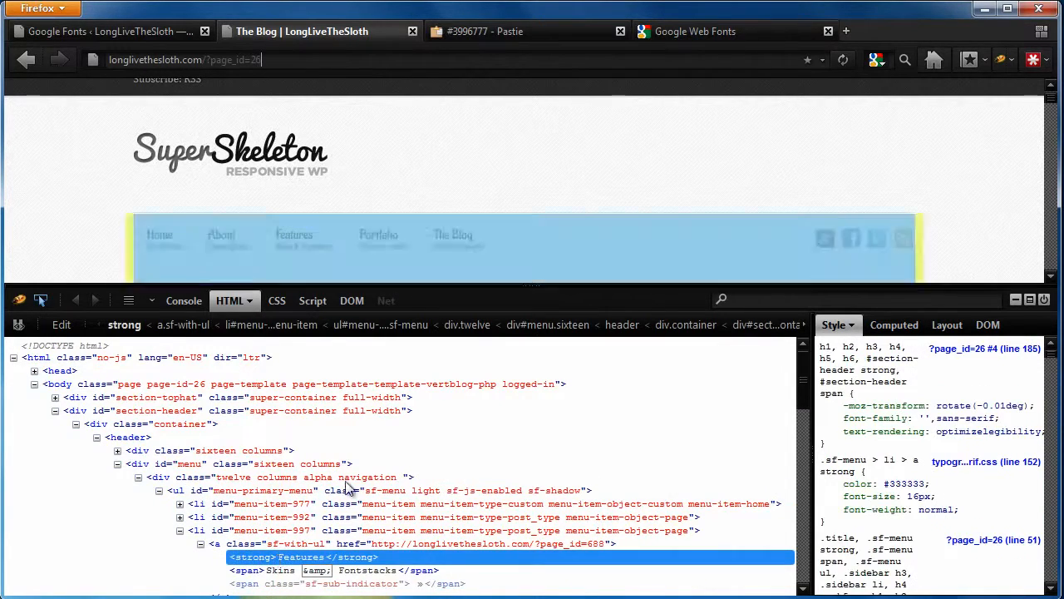
- Copy the "Navigation top and bottom text" comment with its .sf-menu strong and .sf-menu span selectors from the Pastie snippet into Font 3's Custom CSS
left_click(550, 30)
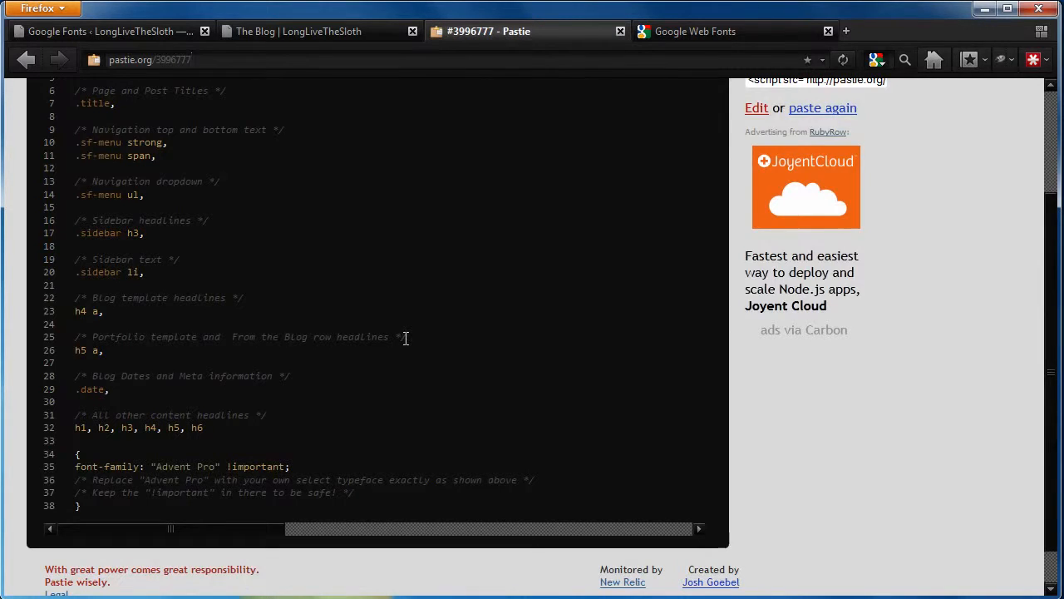
scroll(239, 195, "up", 3)
left_click_drag(214, 253, 79, 233)
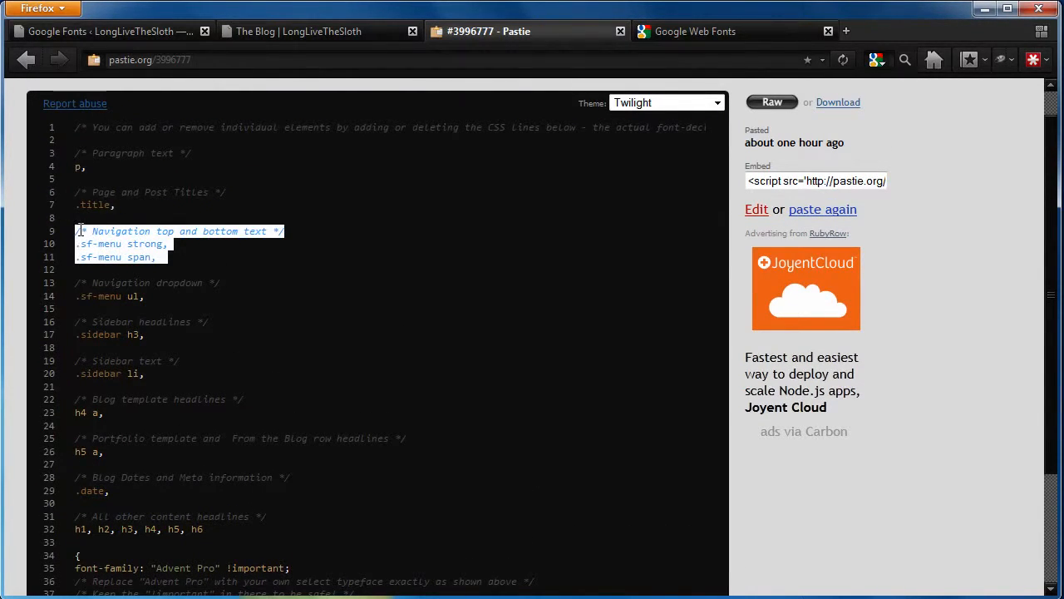
left_click(114, 31)
key("F12")
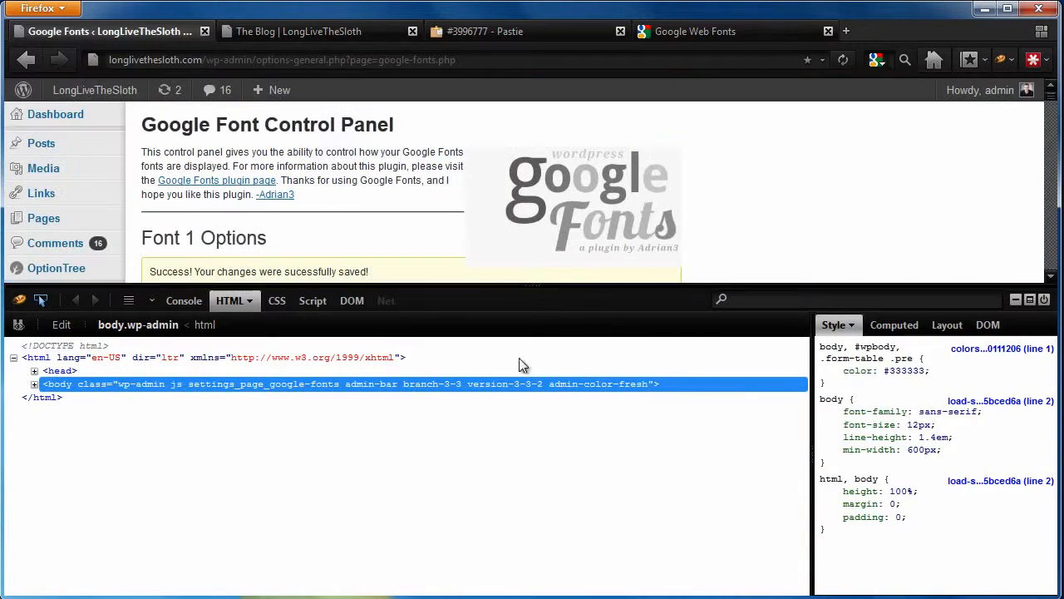
left_click(1041, 301)
scroll(800, 301, "down", 13)
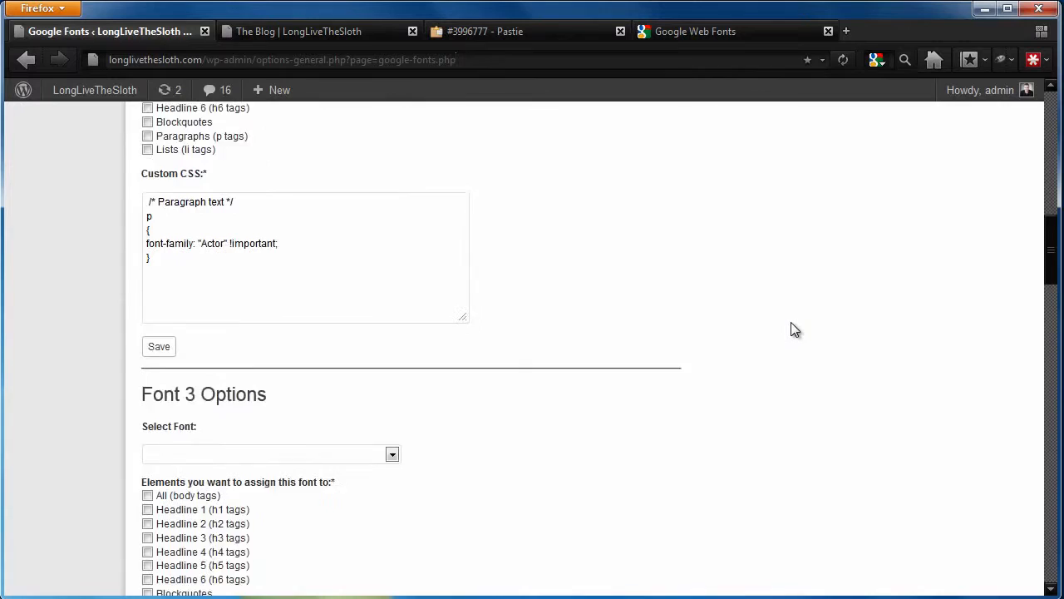
left_click(257, 410)
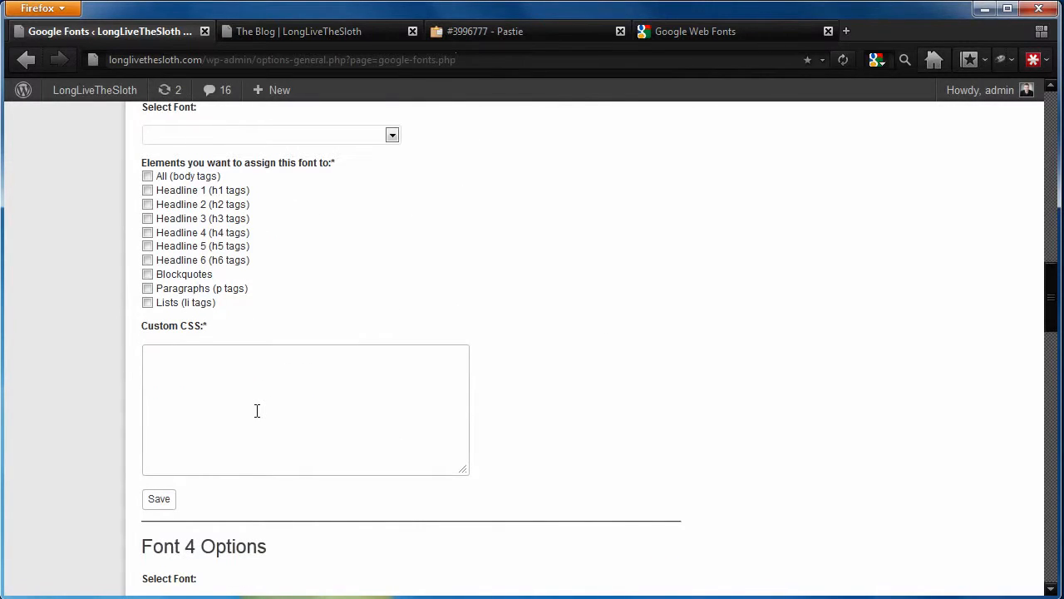
key("ctrl+v")
- Copy Font 2's braced font-family rule below Font 3's selectors, removing the comma after .sf-menu span
scroll(298, 323, "up", 5)
left_click_drag(274, 289, 141, 250)
key("ctrl+c")
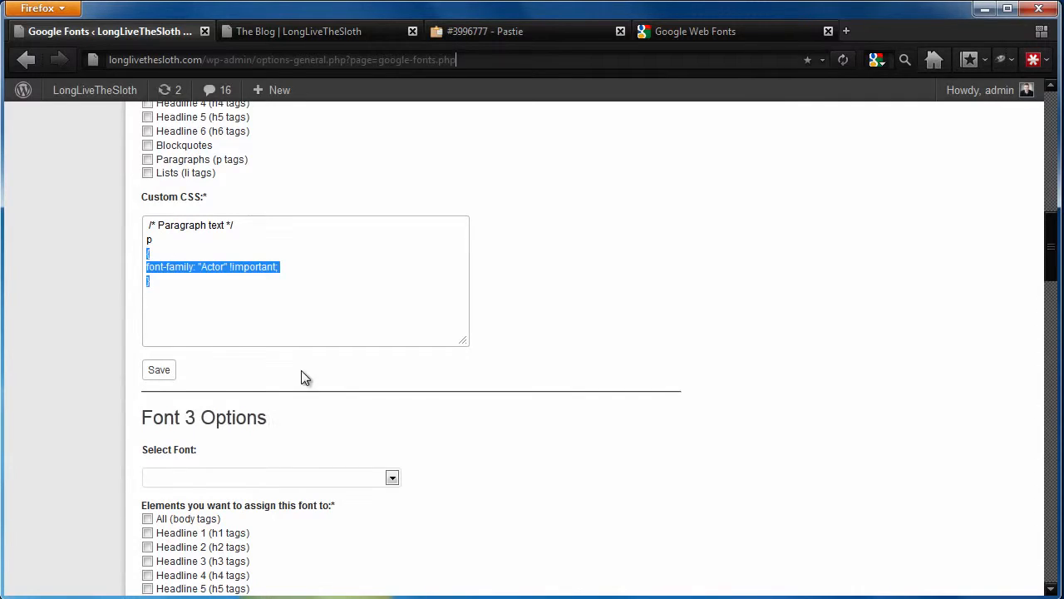
scroll(283, 391, "down", 4)
left_click(248, 394)
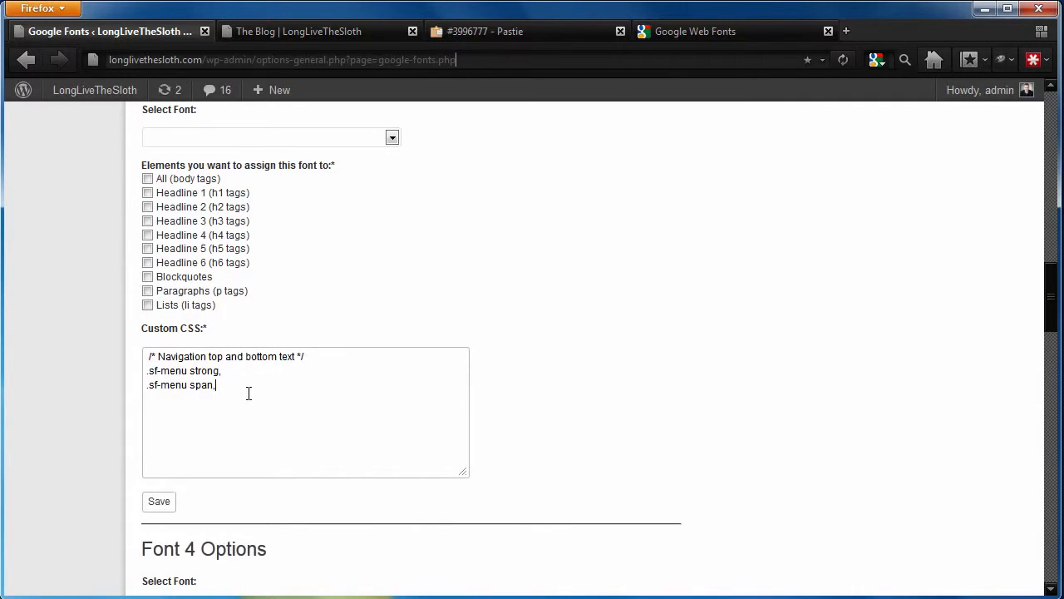
key("ctrl+v")
- Set Font 3 to Allura, change its Custom CSS font-family to "Allura" without a trailing space, and save the settings
left_click(227, 141)
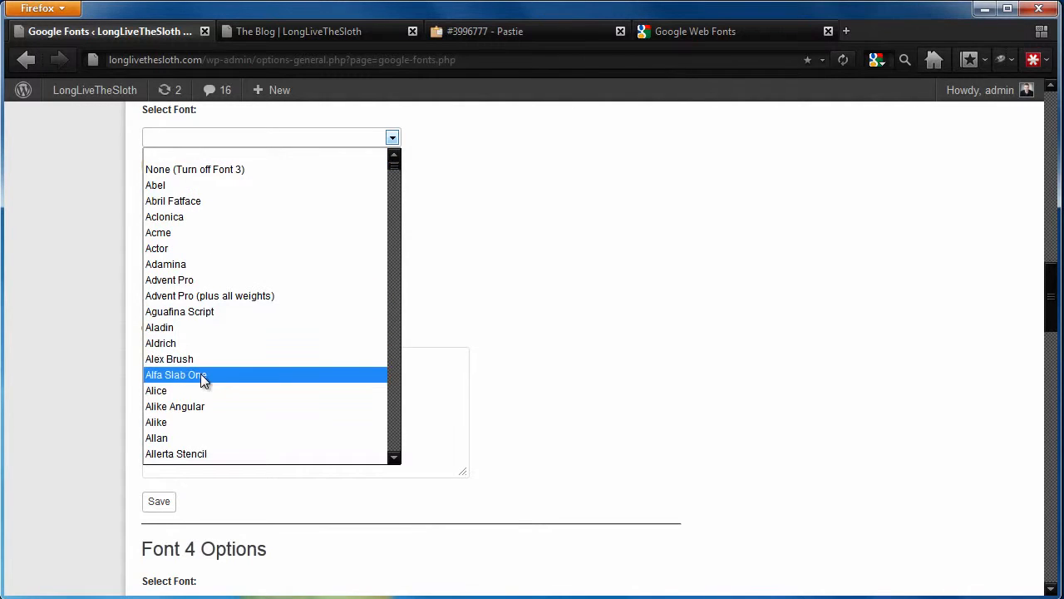
scroll(205, 384, "down", 2)
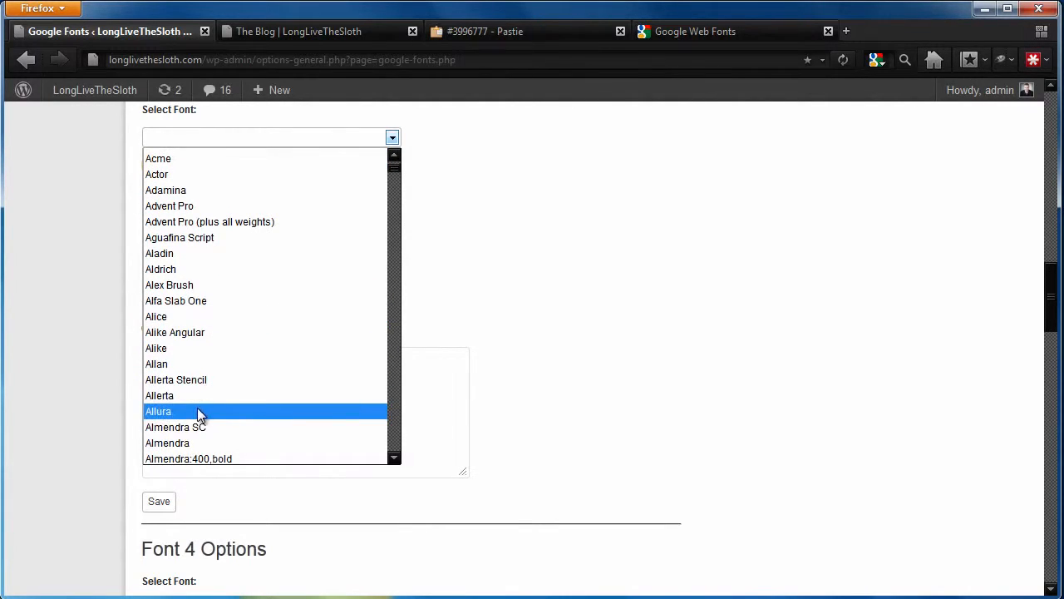
left_click(199, 408)
double_click(207, 412)
type("Allura")
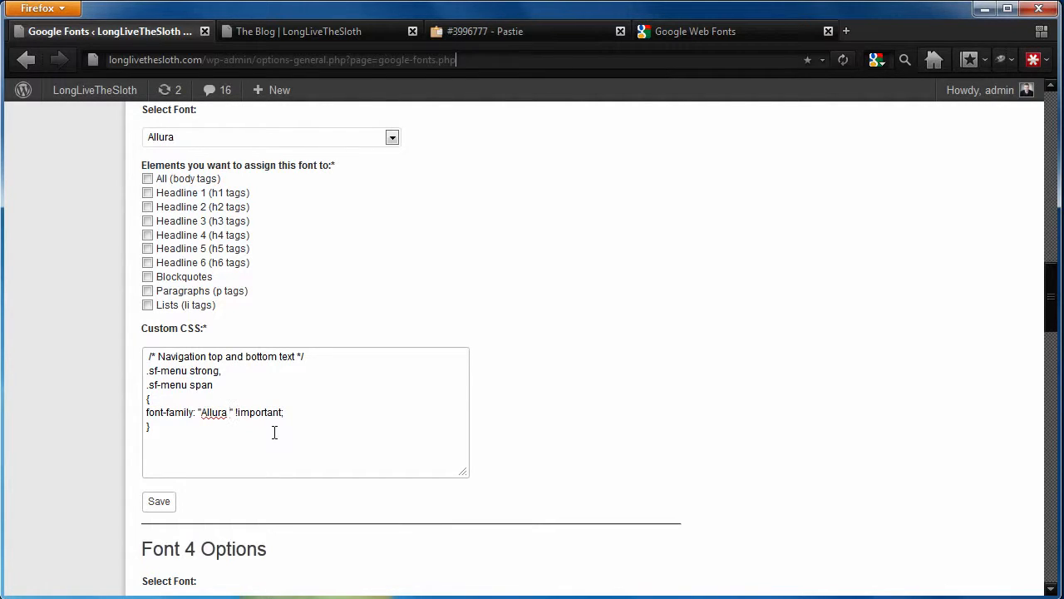
key("BackSpace")
left_click(169, 504)
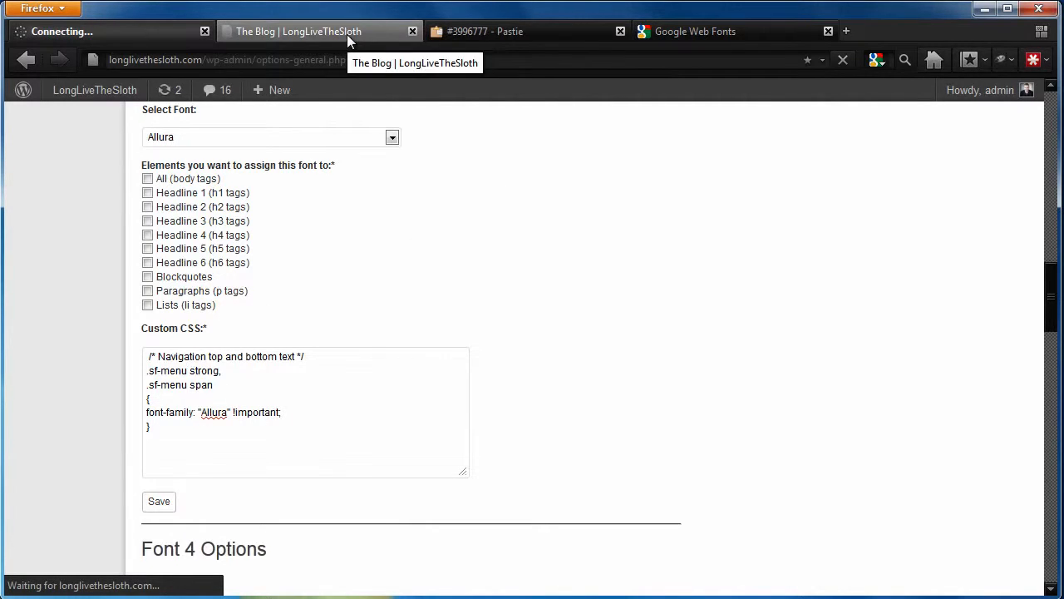
- Review Font 3's saved .sf-menu selectors in the Google Fonts settings, then reload the blog page to check the navigation text
scroll(445, 427, "down", 5)
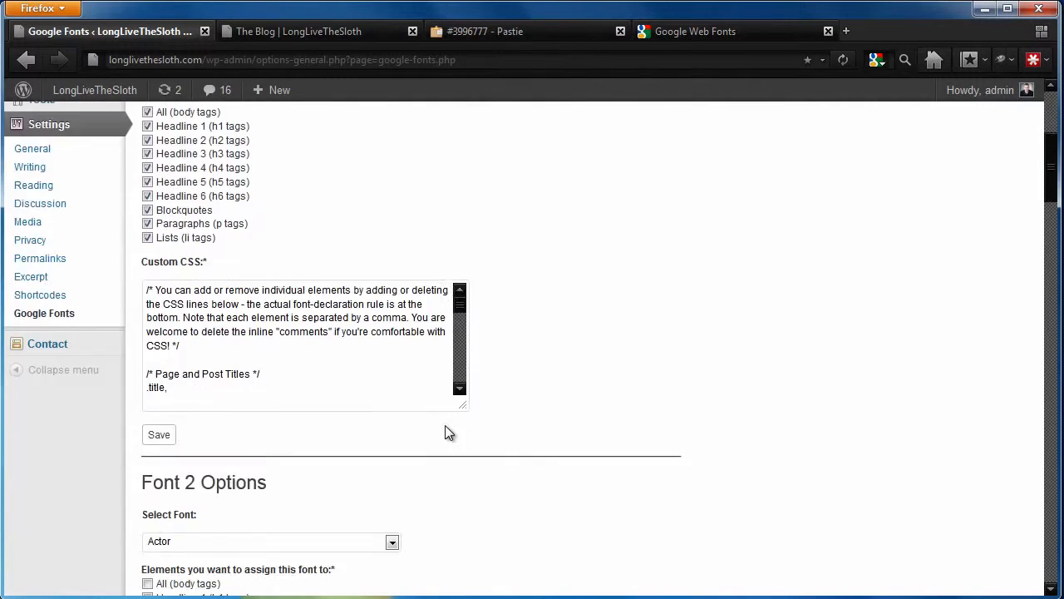
scroll(445, 425, "down", 5)
scroll(184, 337, "down", 4)
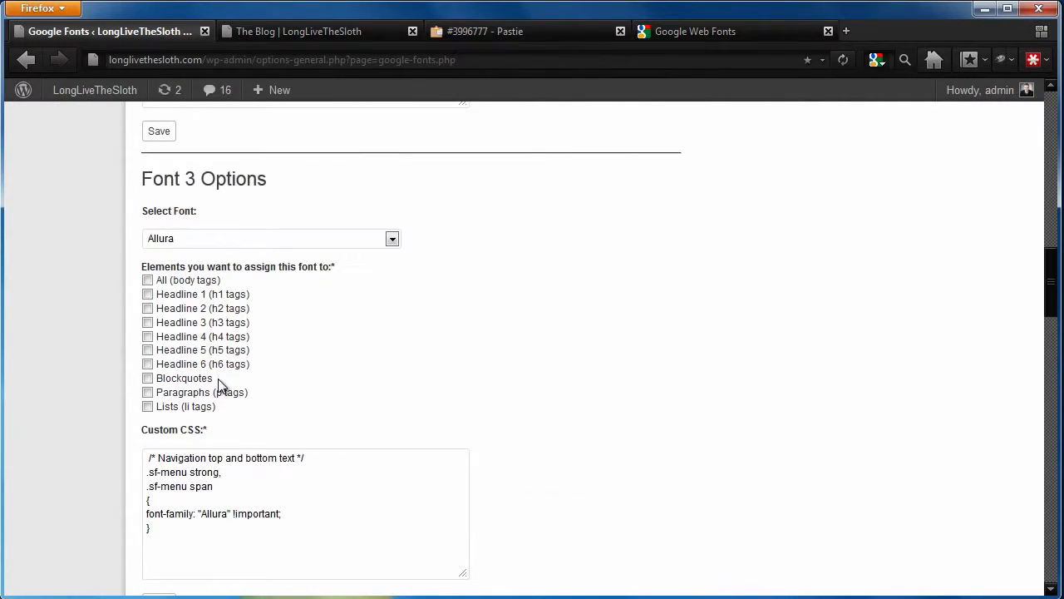
left_click_drag(244, 491, 147, 470)
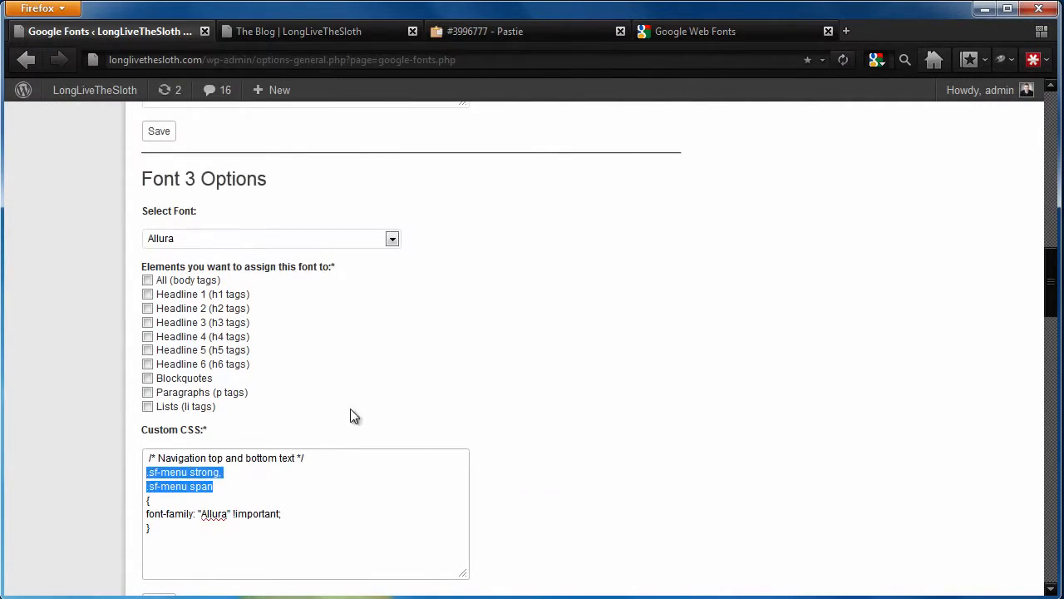
left_click(333, 28)
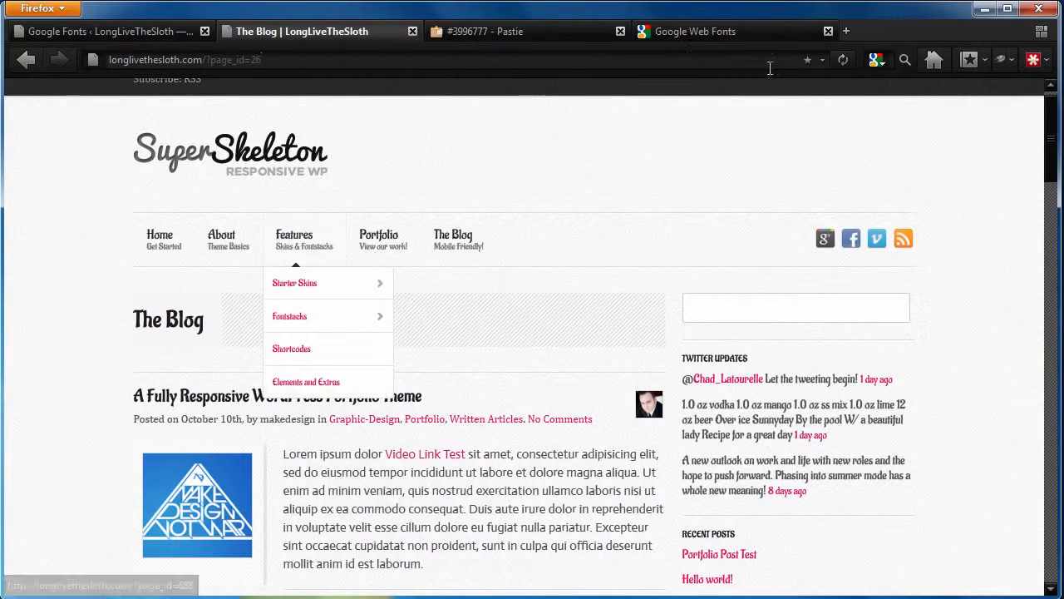
left_click(843, 60)
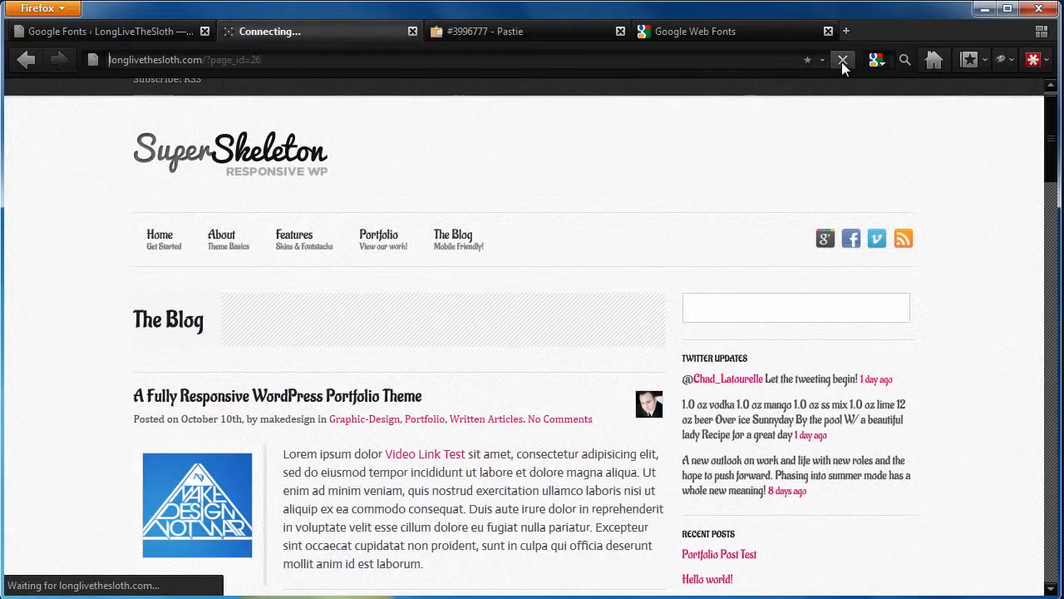